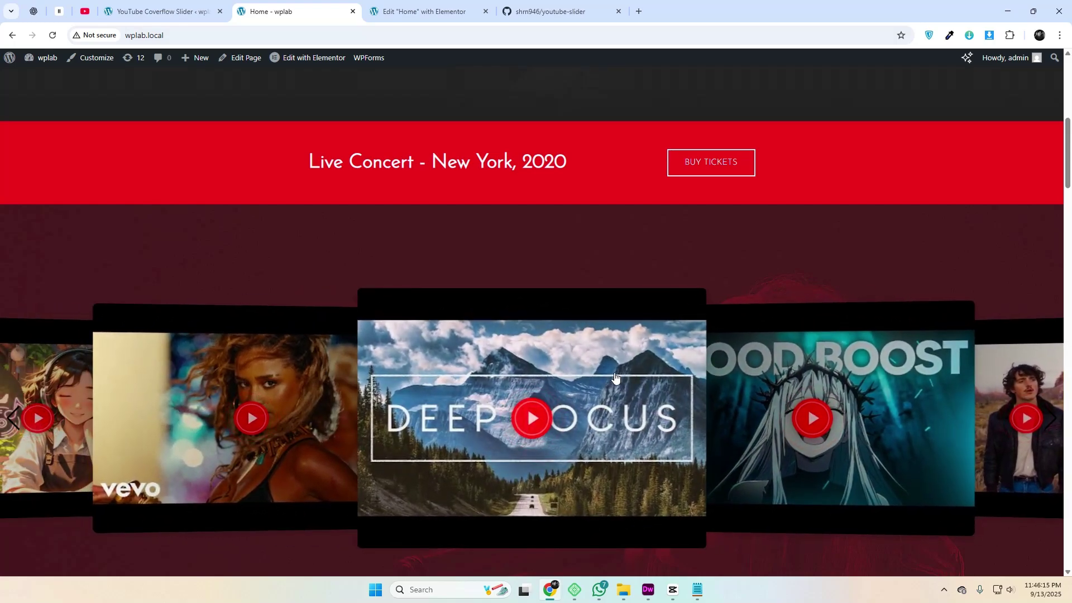
Preview the home page's video coverflow slider by playing and pausing the centered video, then selecting the neighbouring slide
{"action": "scroll", "coordinate": [636, 290], "scroll_direction": "down", "scroll_amount": 2}
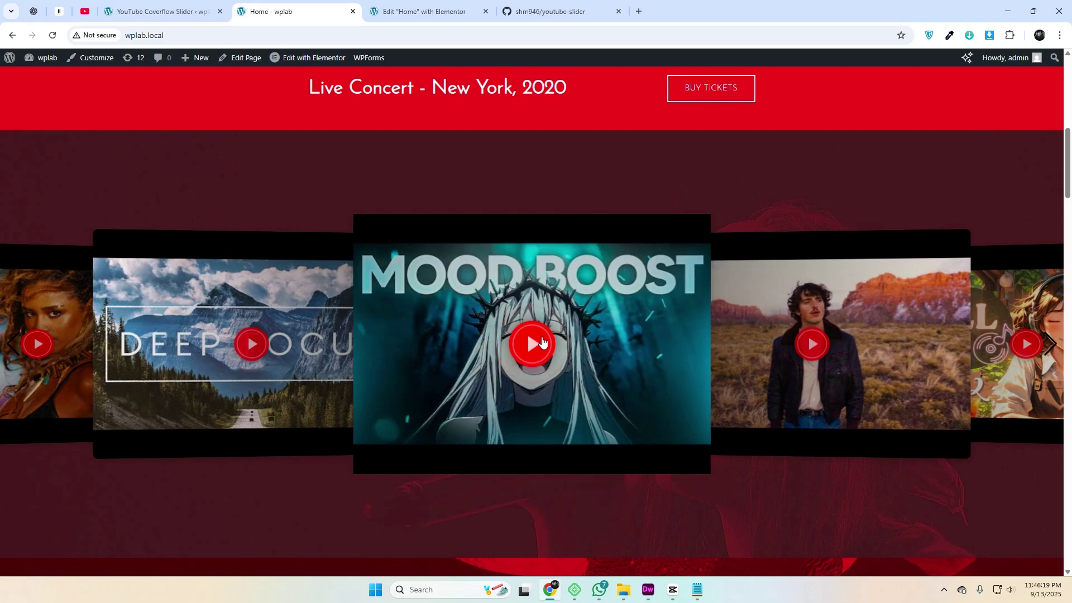
{"action": "left_click", "coordinate": [542, 342]}
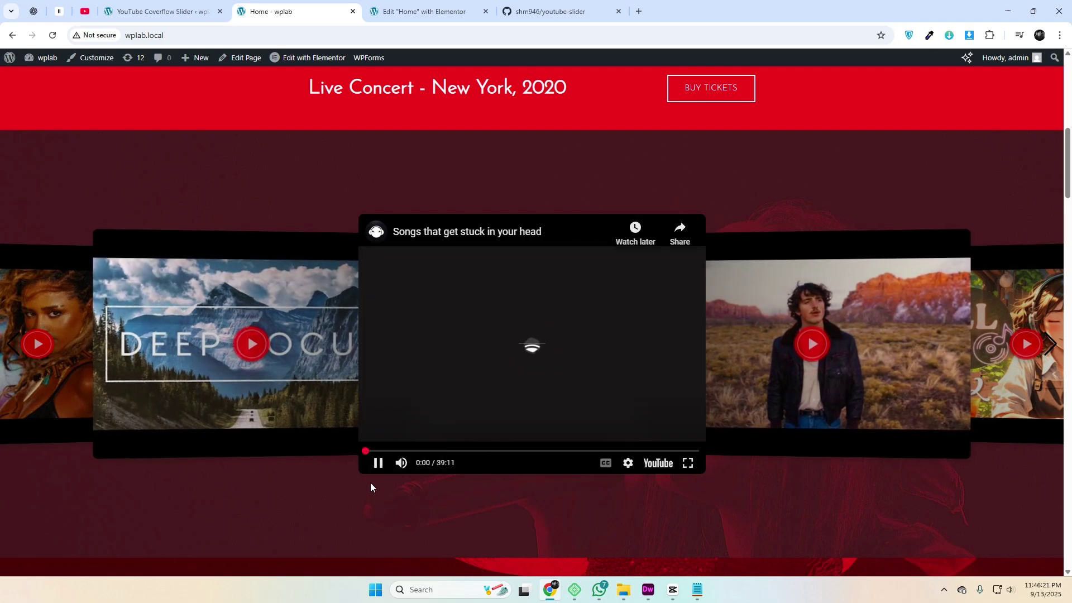
{"action": "left_click", "coordinate": [377, 463]}
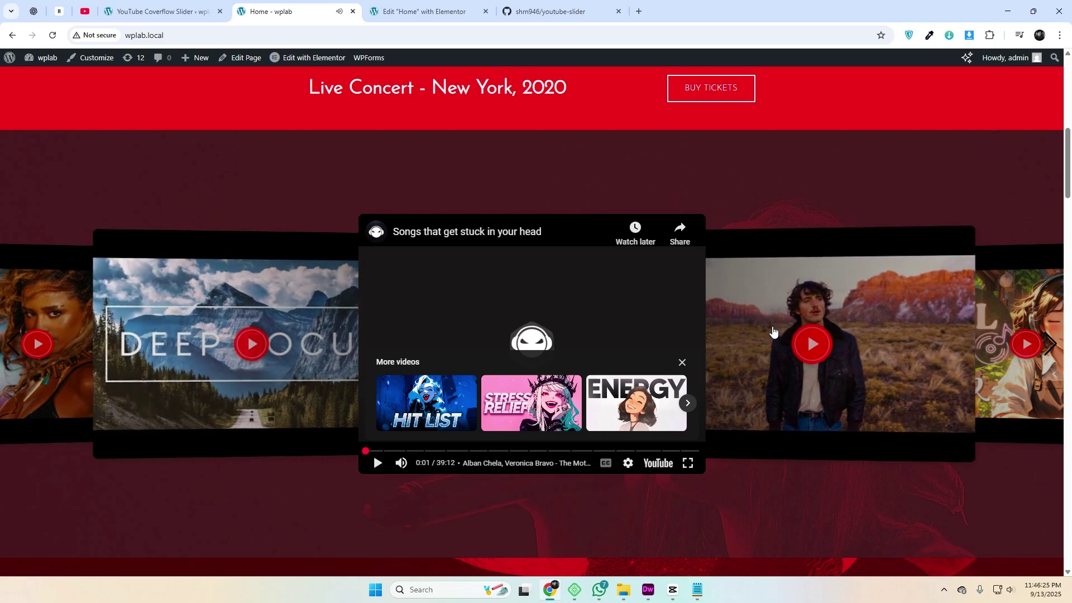
{"action": "left_click", "coordinate": [810, 344]}
{"action": "scroll", "coordinate": [527, 331], "scroll_direction": "down", "scroll_amount": 1}
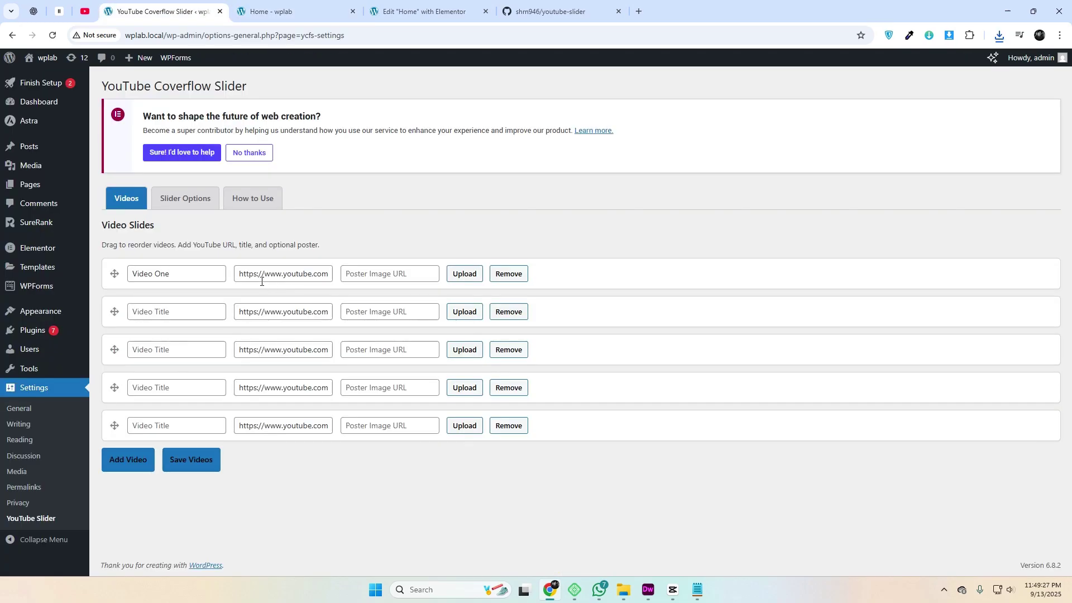
Examine the YouTube URLs of the first four video slides in the slider settings
{"action": "left_click_drag", "start_coordinate": [241, 277], "coordinate": [335, 279]}
{"action": "left_click_drag", "start_coordinate": [246, 317], "coordinate": [316, 333]}
{"action": "left_click_drag", "start_coordinate": [244, 357], "coordinate": [352, 357]}
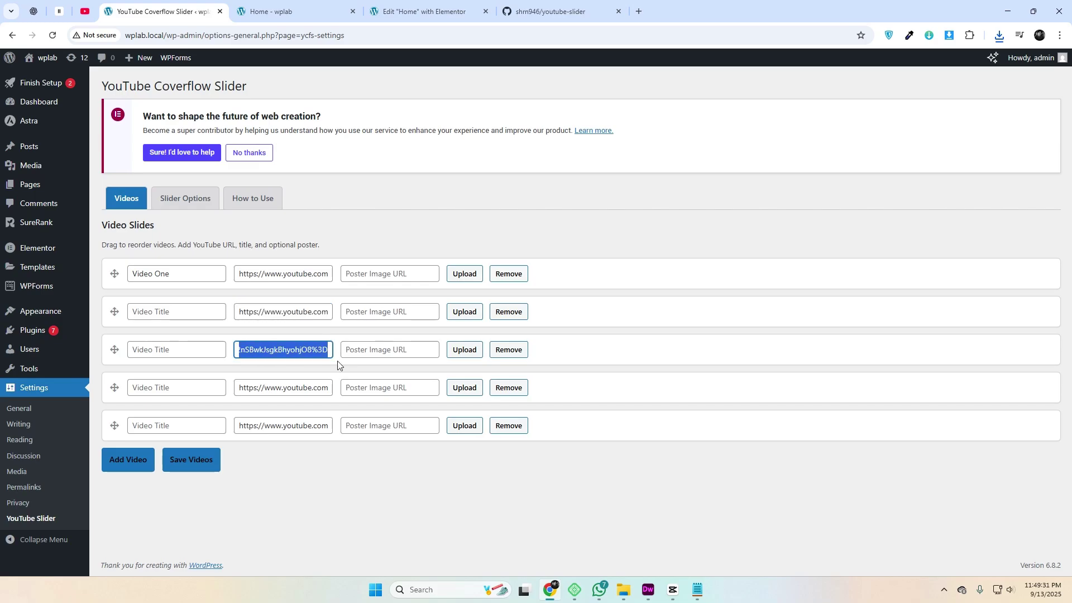
{"action": "left_click_drag", "start_coordinate": [243, 394], "coordinate": [381, 388]}
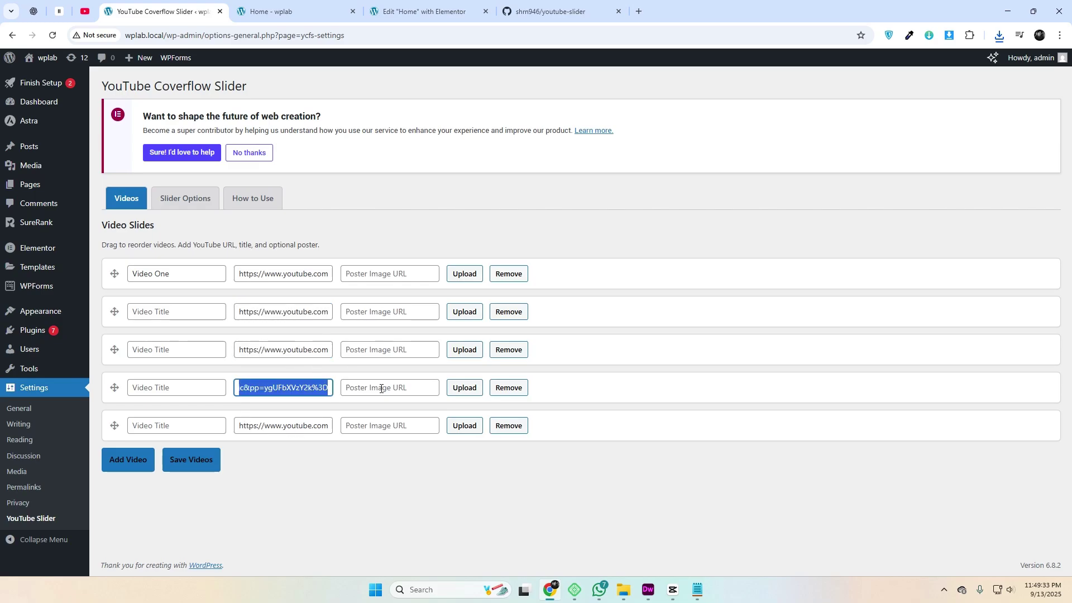
Save slider options with 4 slides per view, space 10, rotate 15, depth 150 and modifier 1.4, and check the home page
{"action": "left_click", "coordinate": [193, 314]}
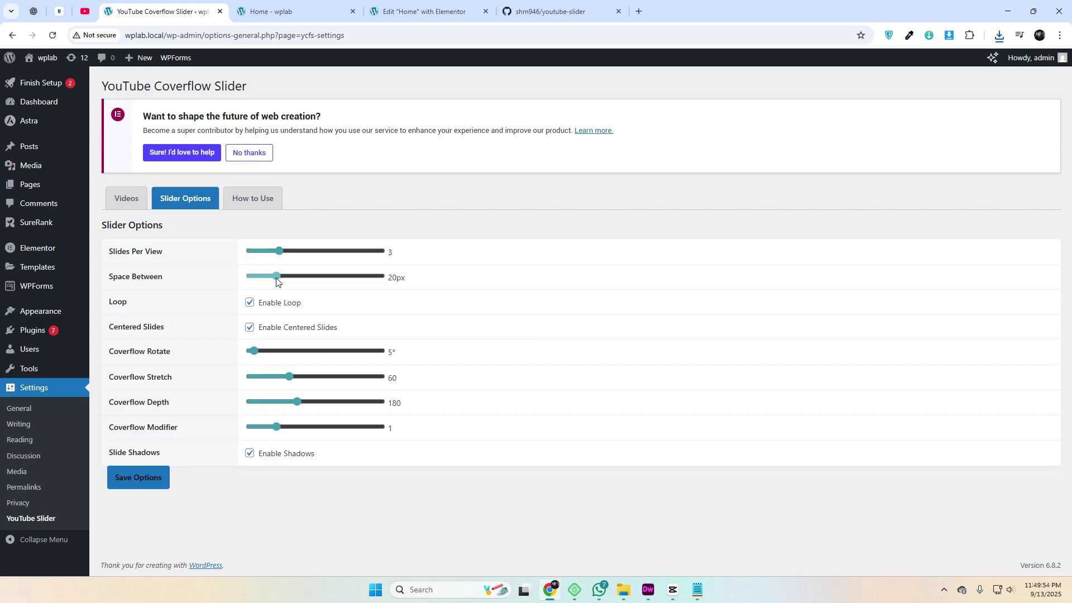
{"action": "left_click_drag", "start_coordinate": [275, 277], "coordinate": [267, 281]}
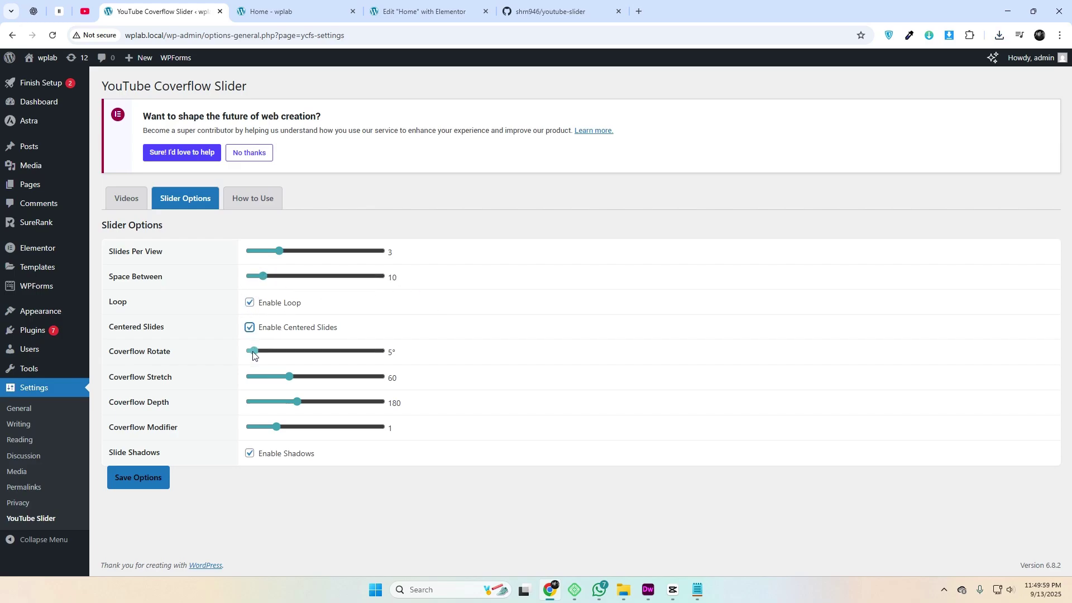
{"action": "left_click_drag", "start_coordinate": [253, 355], "coordinate": [265, 356]}
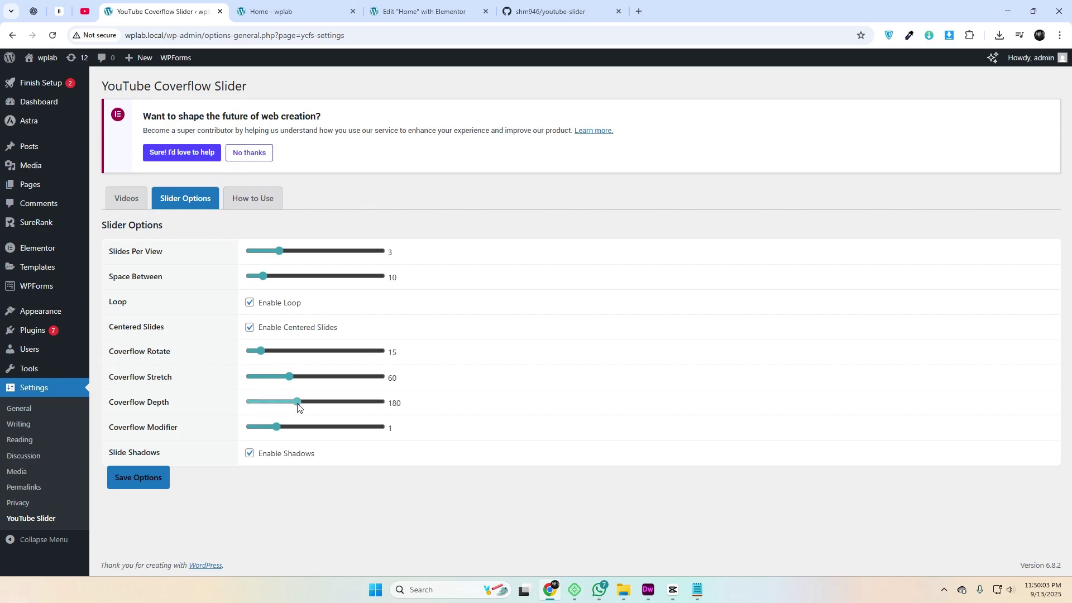
{"action": "left_click_drag", "start_coordinate": [281, 253], "coordinate": [294, 252]}
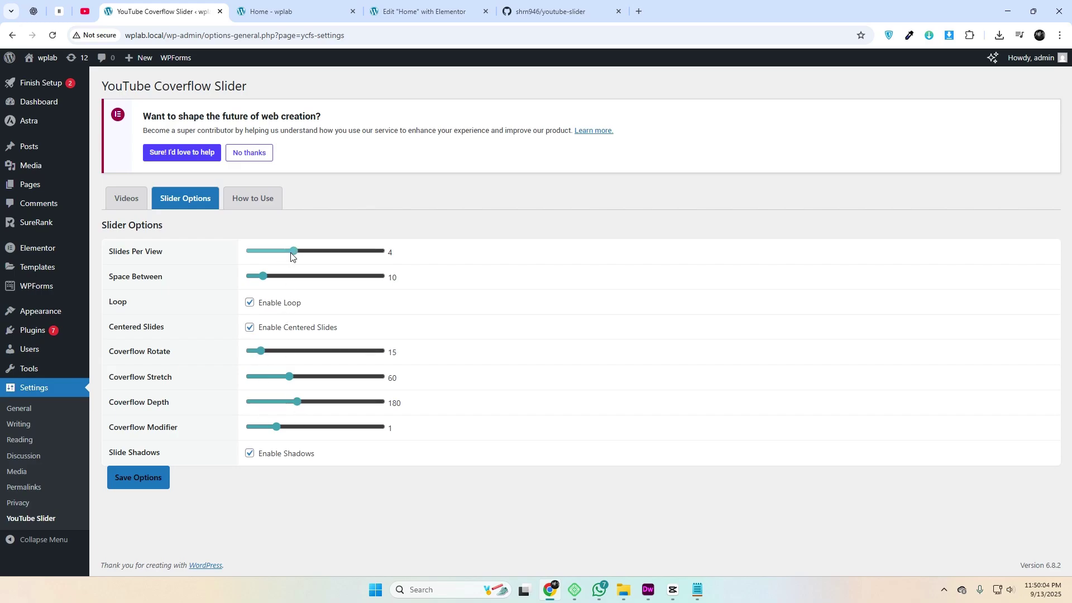
{"action": "left_click", "coordinate": [295, 401]}
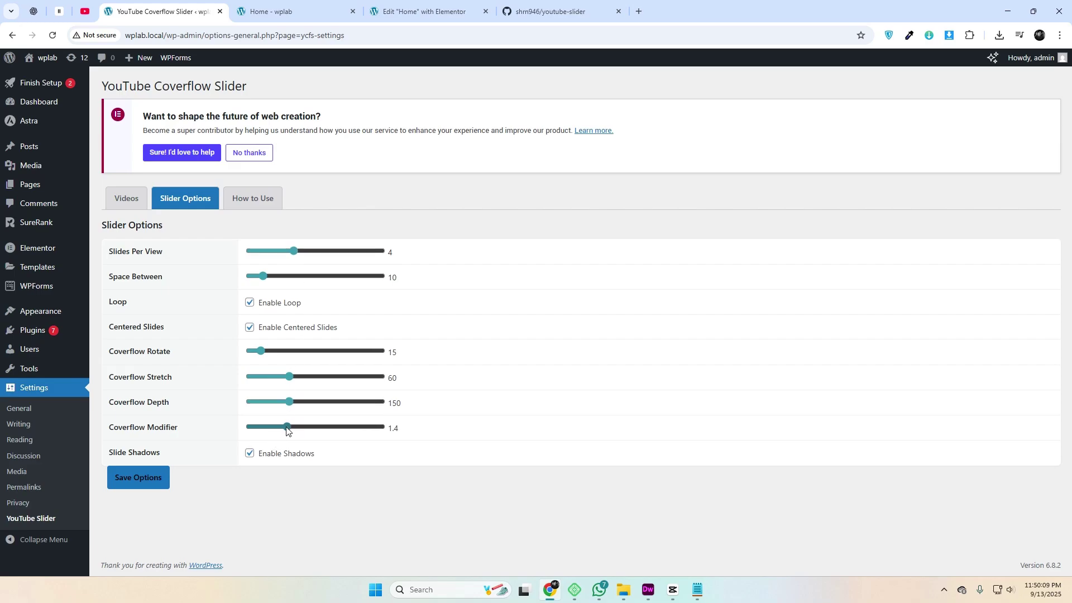
{"action": "left_click", "coordinate": [138, 481]}
{"action": "left_click", "coordinate": [287, 2]}
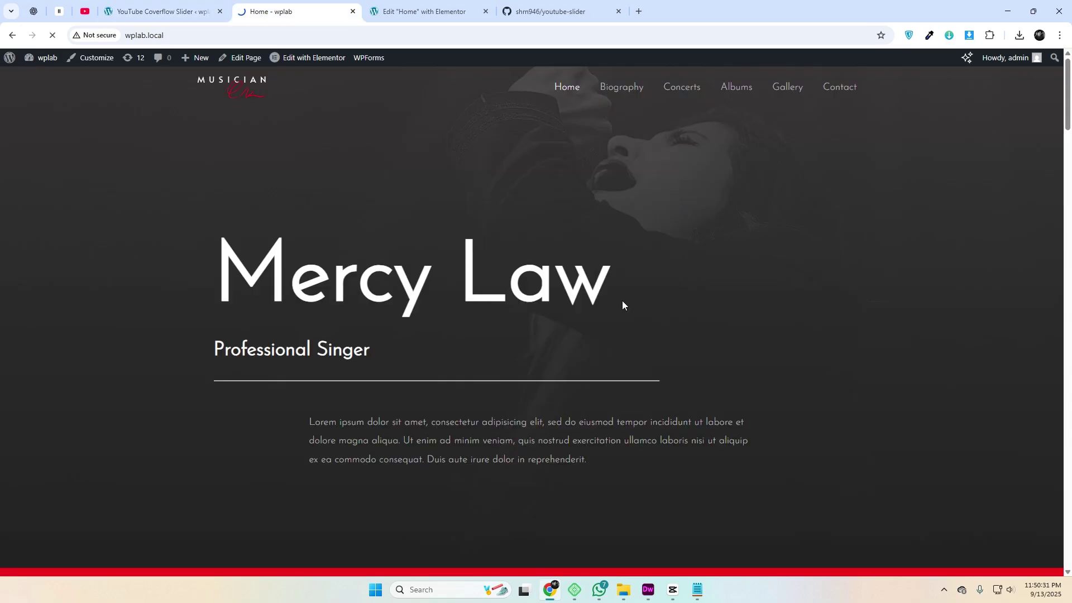
{"action": "scroll", "coordinate": [626, 335], "scroll_direction": "down", "scroll_amount": 8}
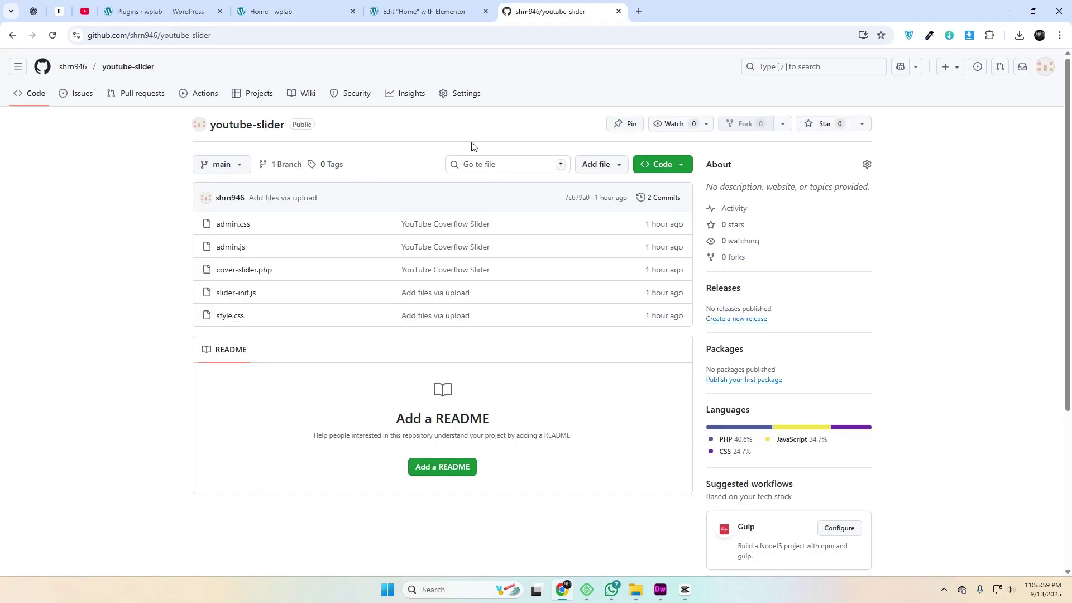
Download the youtube-slider GitHub repository as a ZIP and look inside the downloaded archive
{"action": "left_click", "coordinate": [675, 164]}
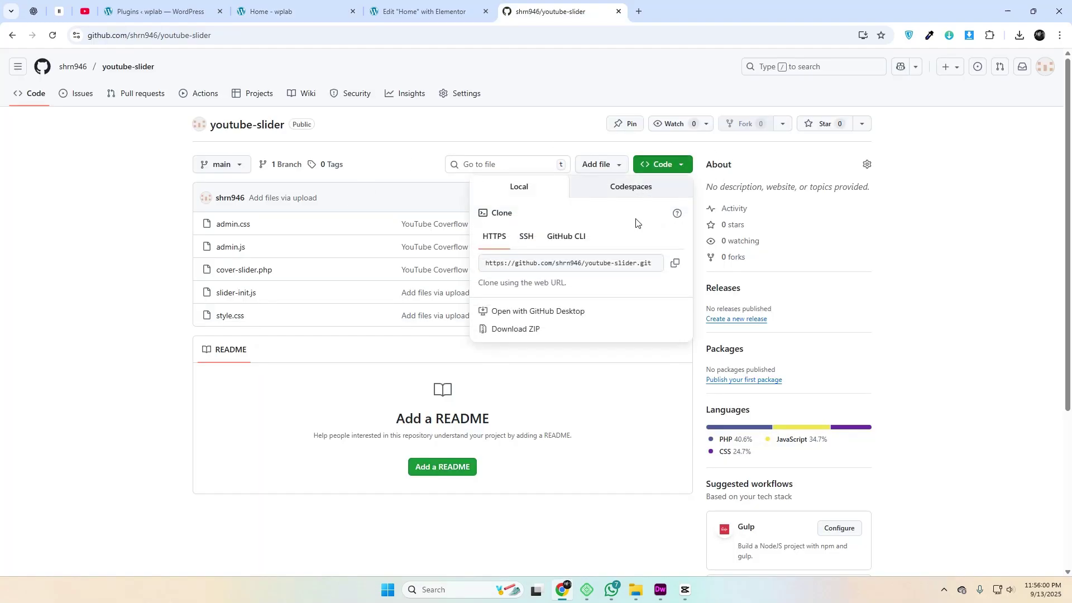
{"action": "left_click", "coordinate": [513, 333]}
{"action": "left_click", "coordinate": [940, 259]}
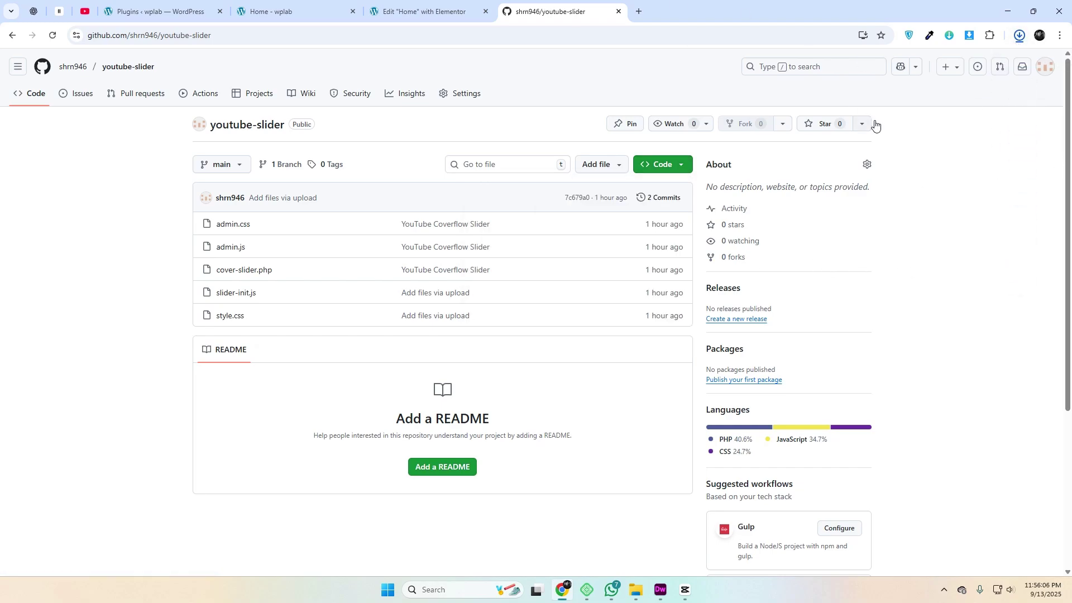
{"action": "left_click", "coordinate": [1020, 35]}
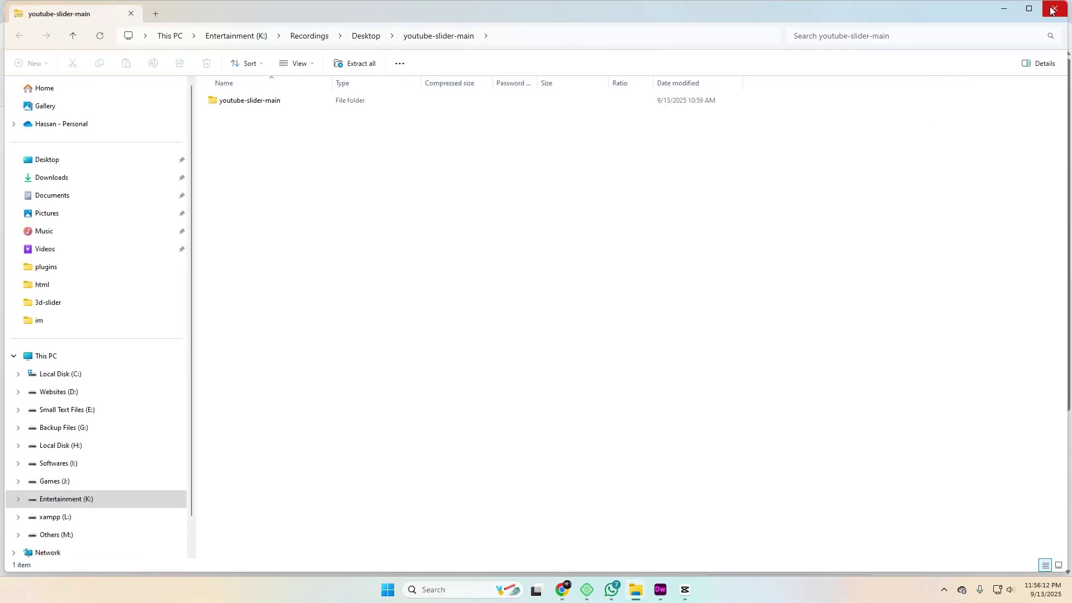
{"action": "left_click", "coordinate": [1052, 10]}
Go from the wplab site to its WordPress dashboard and bring up the installed plugins, closing the old Plugins page
{"action": "left_click", "coordinate": [274, 11]}
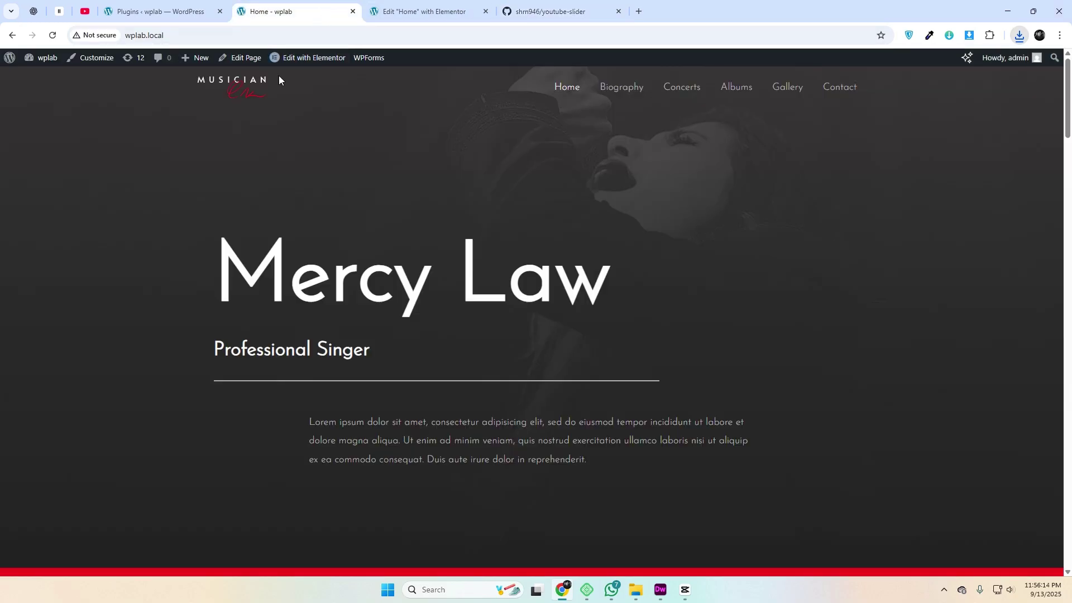
{"action": "mouse_move", "coordinate": [42, 58]}
{"action": "left_click", "coordinate": [35, 77]}
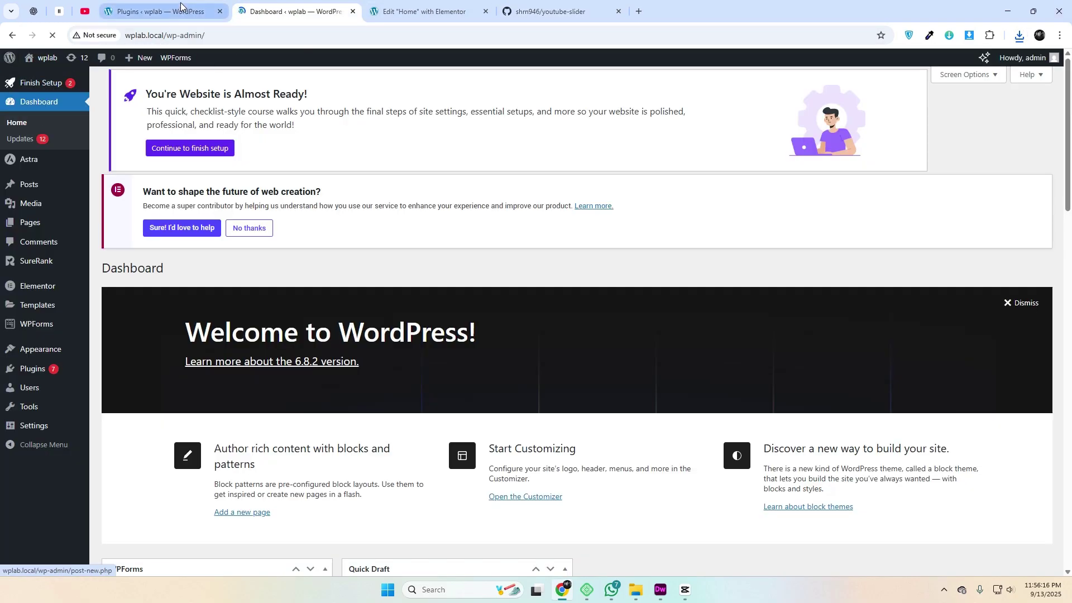
{"action": "left_click", "coordinate": [219, 11]}
{"action": "mouse_move", "coordinate": [78, 370]}
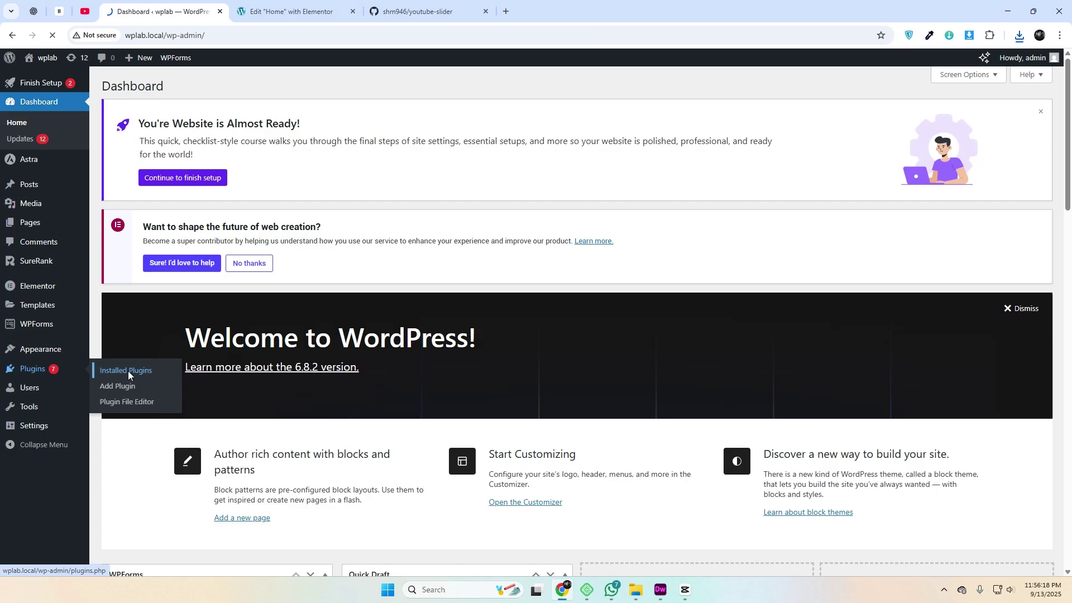
{"action": "left_click", "coordinate": [128, 375]}
Add a plugin by uploading youtube-slider-main.zip, install it and activate it
{"action": "left_click", "coordinate": [177, 85]}
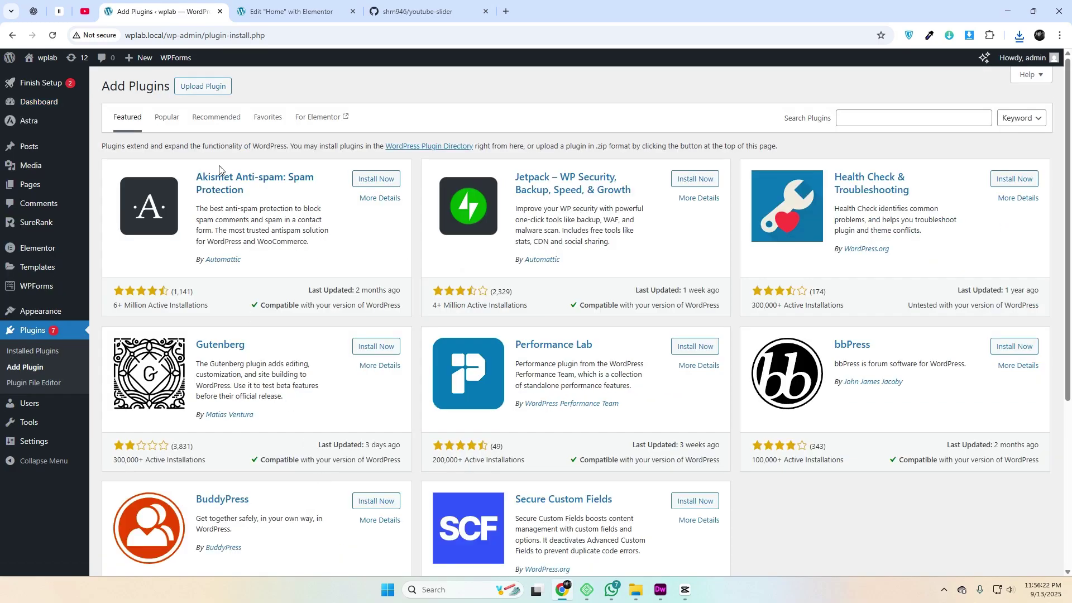
{"action": "left_click", "coordinate": [219, 89]}
{"action": "left_click", "coordinate": [502, 188]}
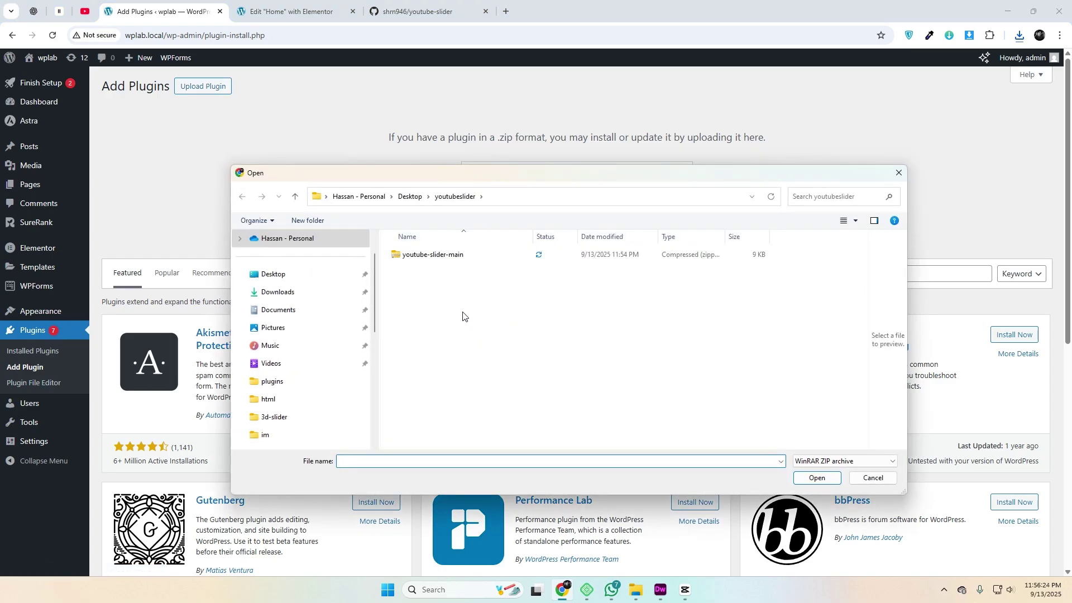
{"action": "left_click", "coordinate": [441, 255]}
{"action": "left_click", "coordinate": [812, 475]}
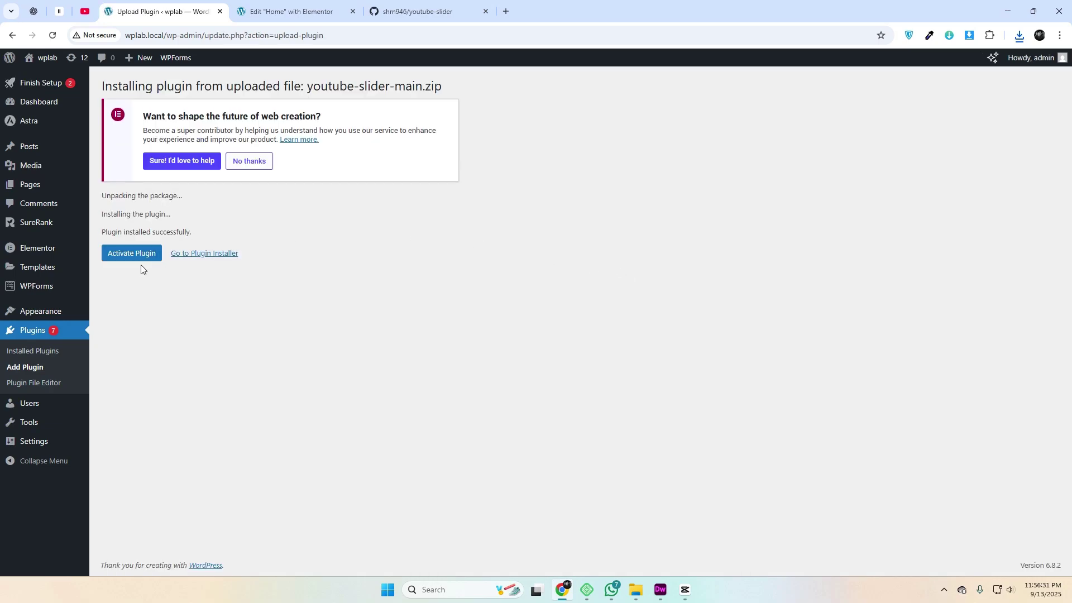
{"action": "left_click", "coordinate": [141, 260]}
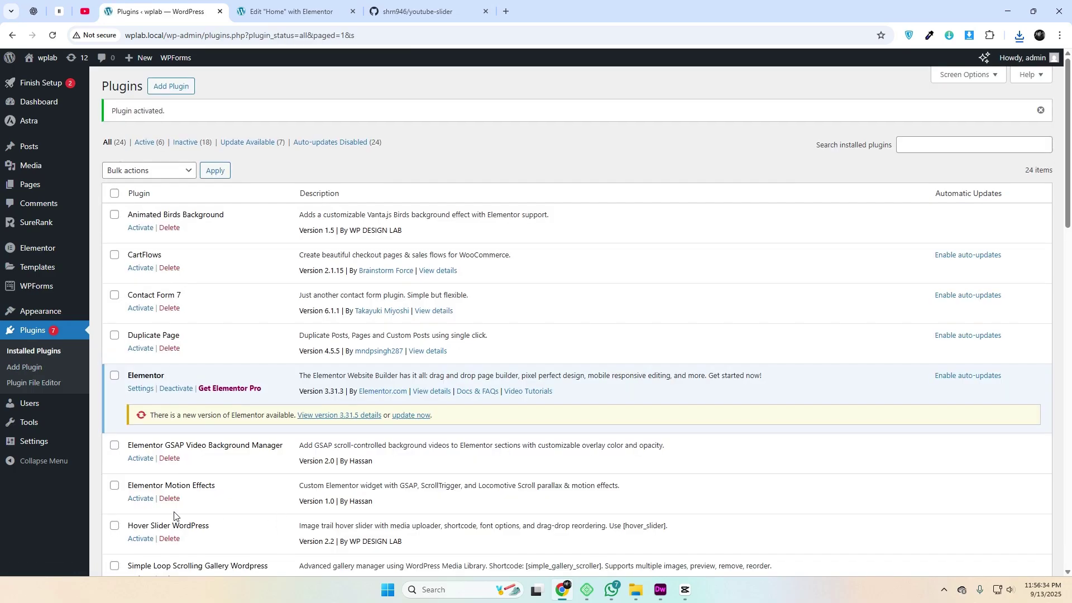
Open the YouTube Slider settings and review the YouTube URL of each video slide
{"action": "mouse_move", "coordinate": [46, 447]}
{"action": "left_click", "coordinate": [122, 540]}
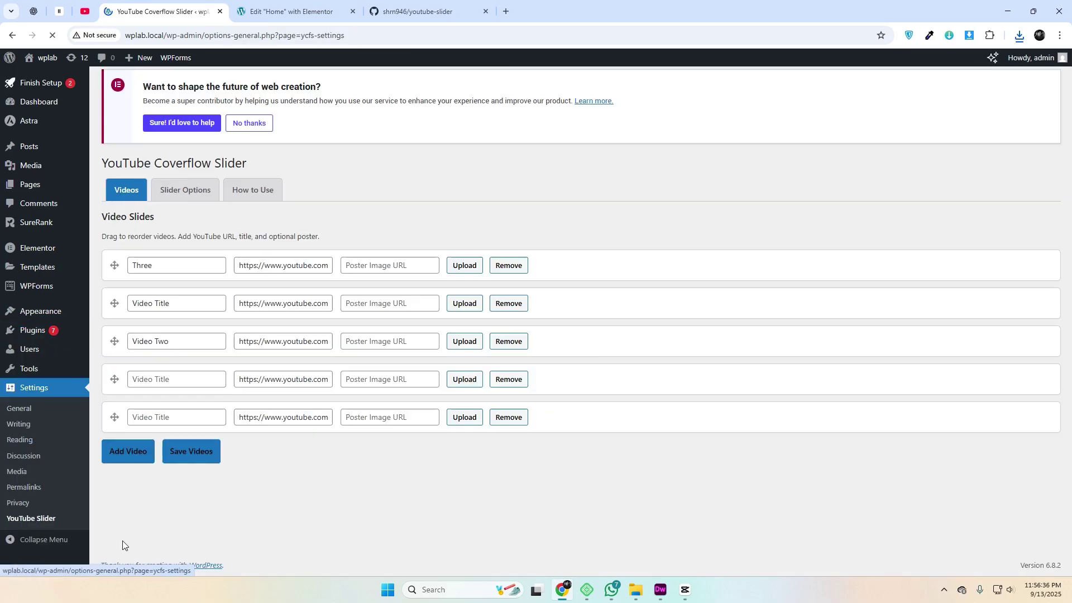
{"action": "triple_click", "coordinate": [243, 275]}
{"action": "left_click", "coordinate": [250, 316]}
{"action": "triple_click", "coordinate": [244, 319]}
{"action": "left_click", "coordinate": [246, 349]}
{"action": "left_click_drag", "start_coordinate": [246, 352], "coordinate": [361, 357]}
{"action": "left_click", "coordinate": [248, 393]}
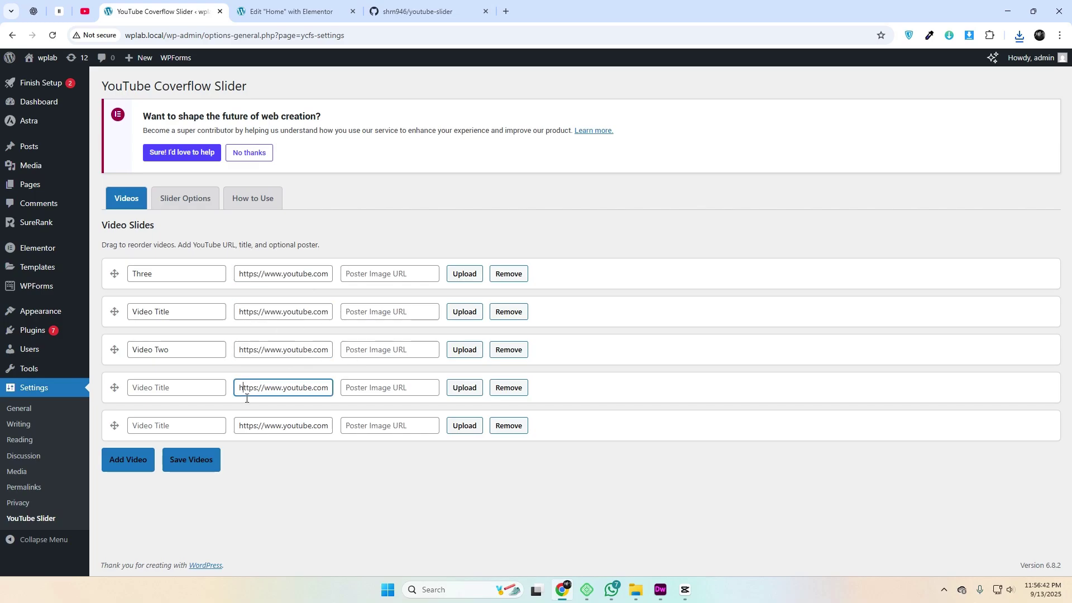
{"action": "left_click_drag", "start_coordinate": [261, 398], "coordinate": [385, 470]}
{"action": "left_click", "coordinate": [254, 427]}
{"action": "left_click", "coordinate": [387, 467]}
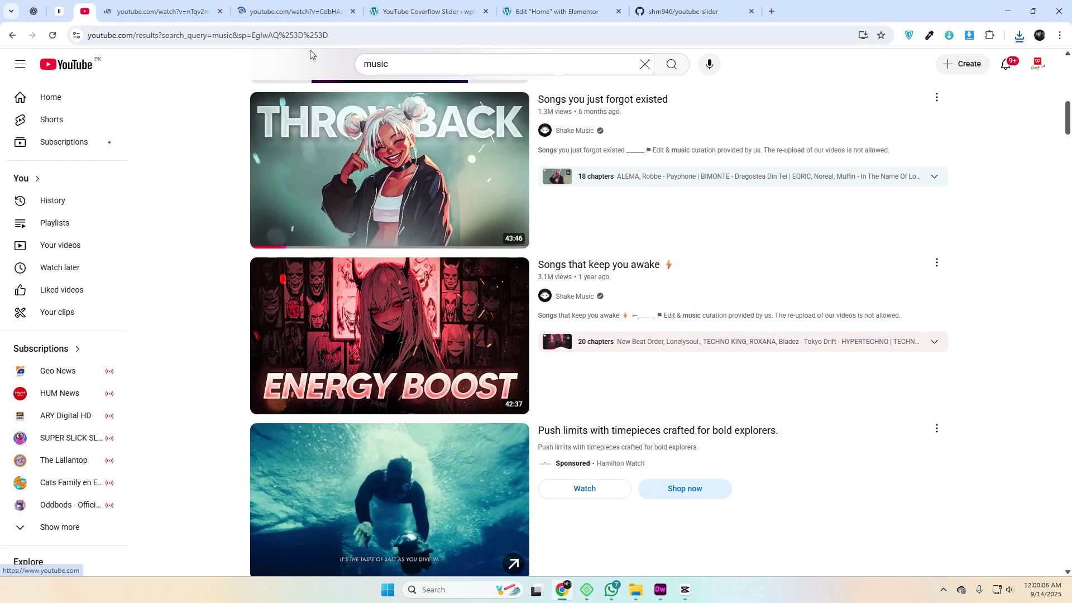
Copy the URL of the YouTube video "Songs you just forgot existed" and return to the slider settings
{"action": "left_click", "coordinate": [156, 5]}
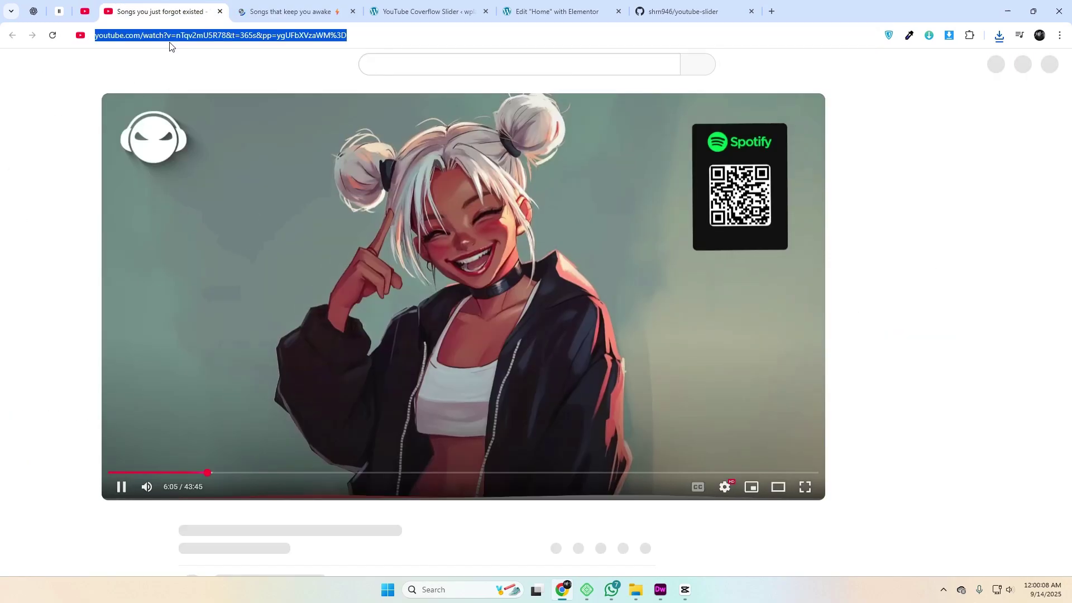
{"action": "left_click", "coordinate": [169, 44]}
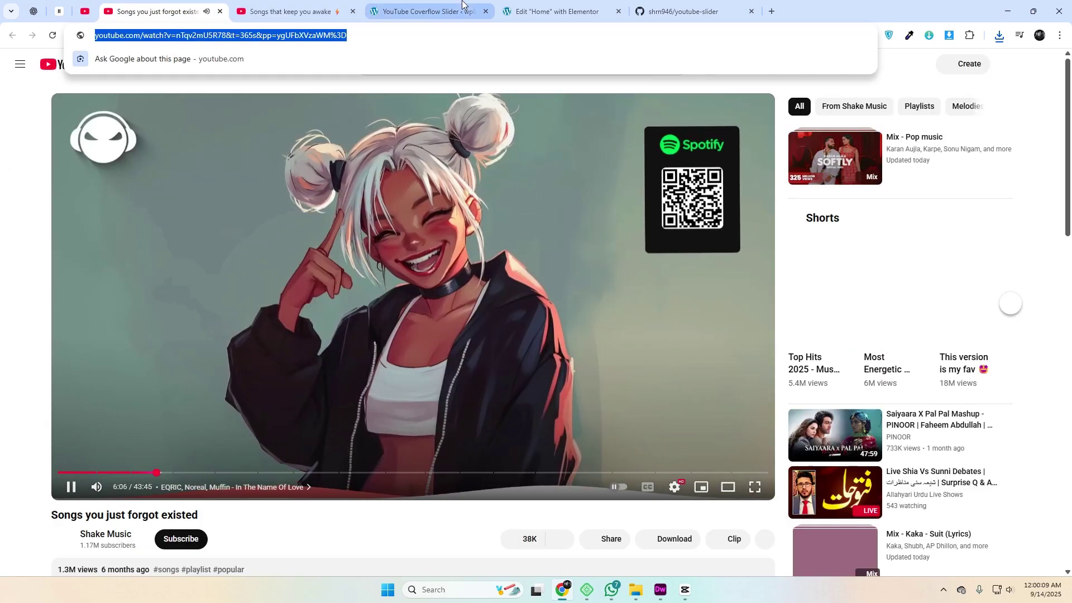
{"action": "left_click", "coordinate": [462, 3]}
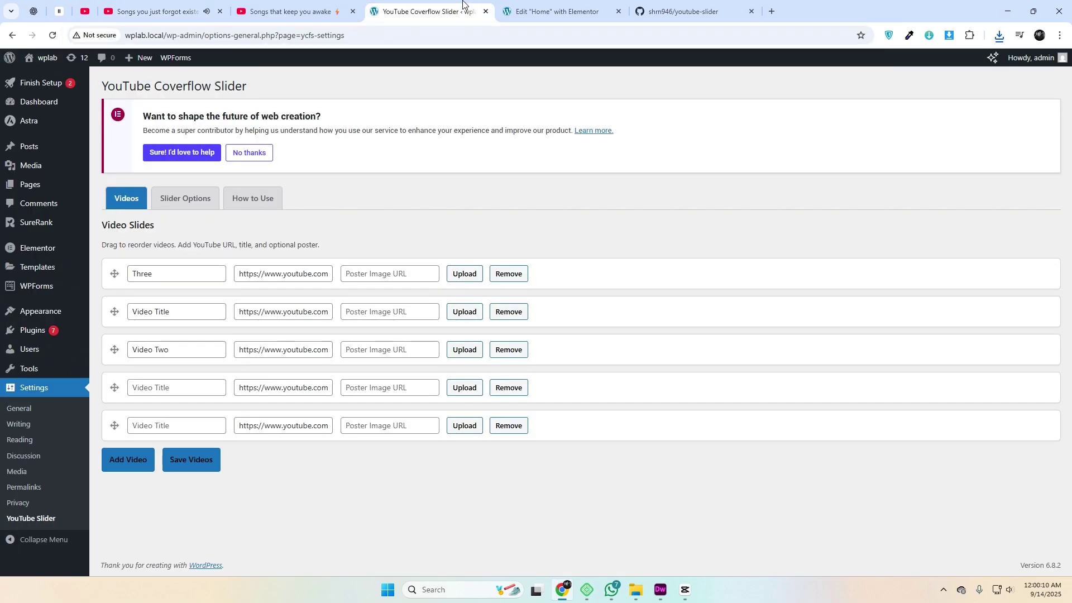
Add a video slide, move it to the top of the list and give it the copied YouTube URL
{"action": "left_click", "coordinate": [128, 460]}
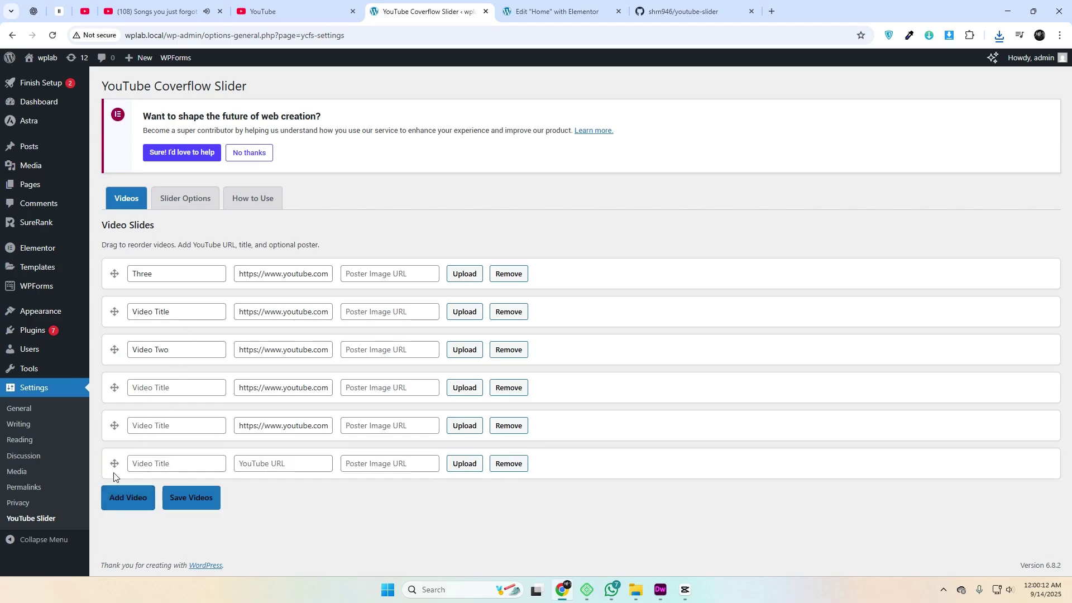
{"action": "left_click_drag", "start_coordinate": [123, 472], "coordinate": [115, 267]}
{"action": "left_click", "coordinate": [148, 273]}
{"action": "key", "text": "ctrl+v"}
{"action": "key", "text": "ctrl+z"}
{"action": "left_click", "coordinate": [295, 279]}
{"action": "key", "text": "ctrl+v"}
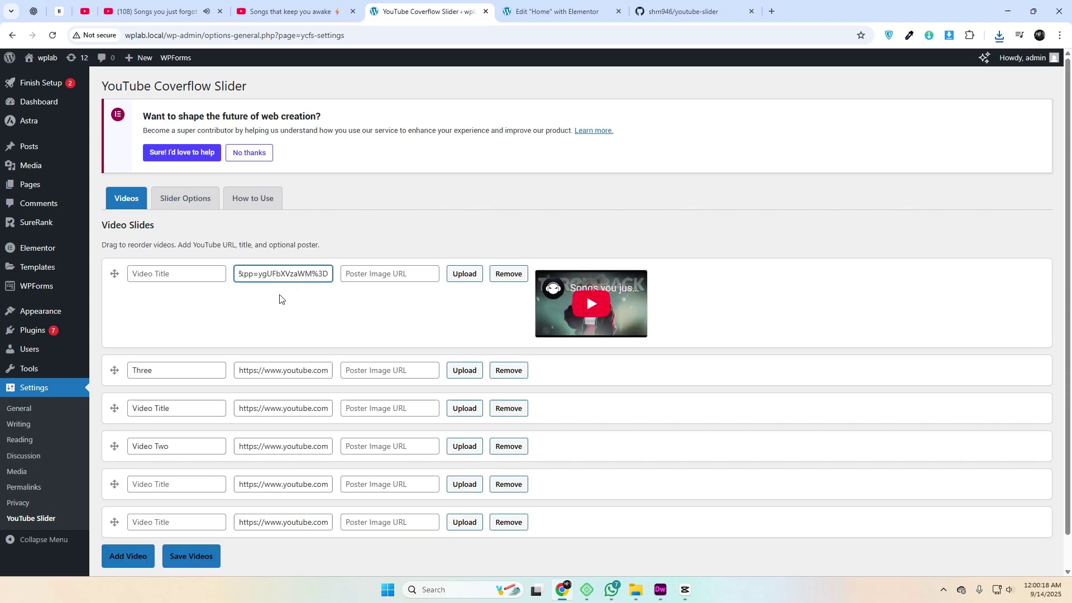
Add another video slide and move it to second place in the list
{"action": "left_click", "coordinate": [134, 556]}
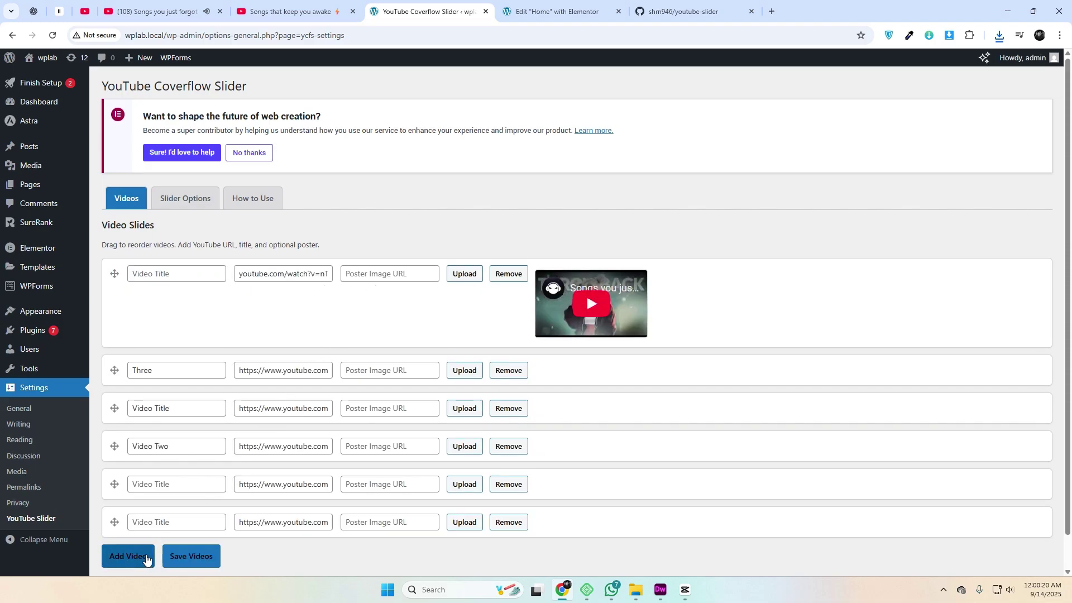
{"action": "scroll", "coordinate": [386, 505], "scroll_direction": "down", "scroll_amount": 2}
{"action": "left_click_drag", "start_coordinate": [115, 487], "coordinate": [108, 288]}
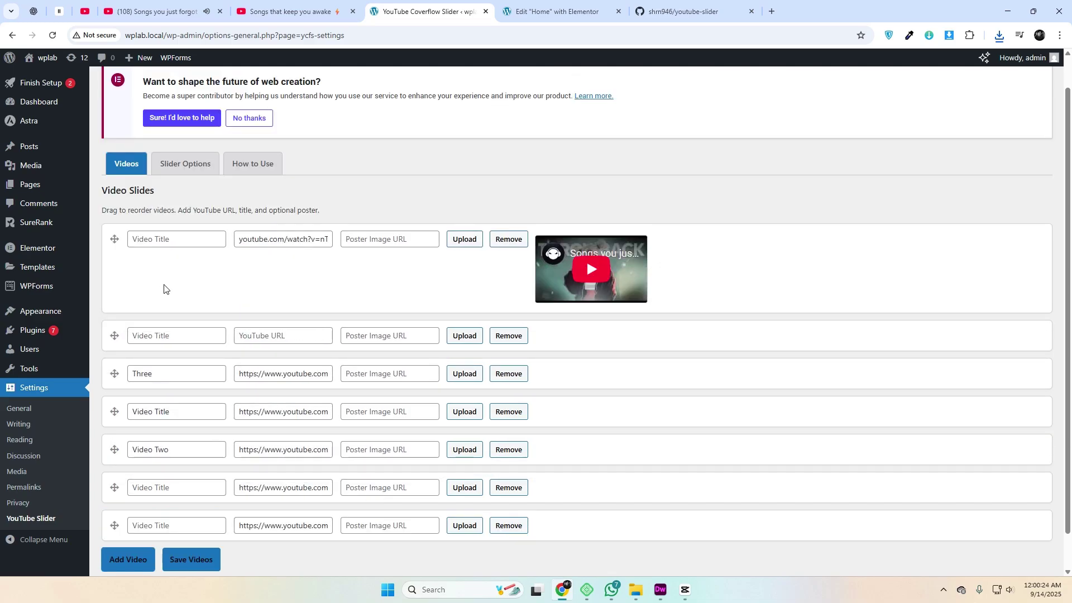
{"action": "left_click", "coordinate": [352, 11]}
{"action": "left_click", "coordinate": [283, 335]}
{"action": "type", "text": "https://www.youtube.com/watch?v=CdbHAzNB1n0"}
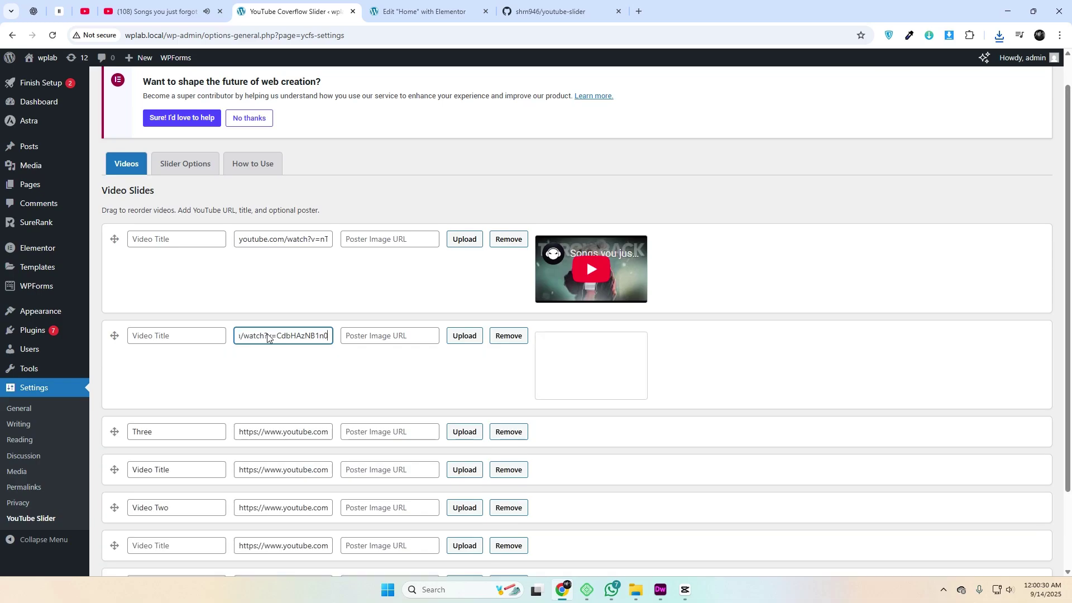
{"action": "scroll", "coordinate": [474, 380], "scroll_direction": "down", "scroll_amount": 2}
{"action": "left_click", "coordinate": [193, 522]}
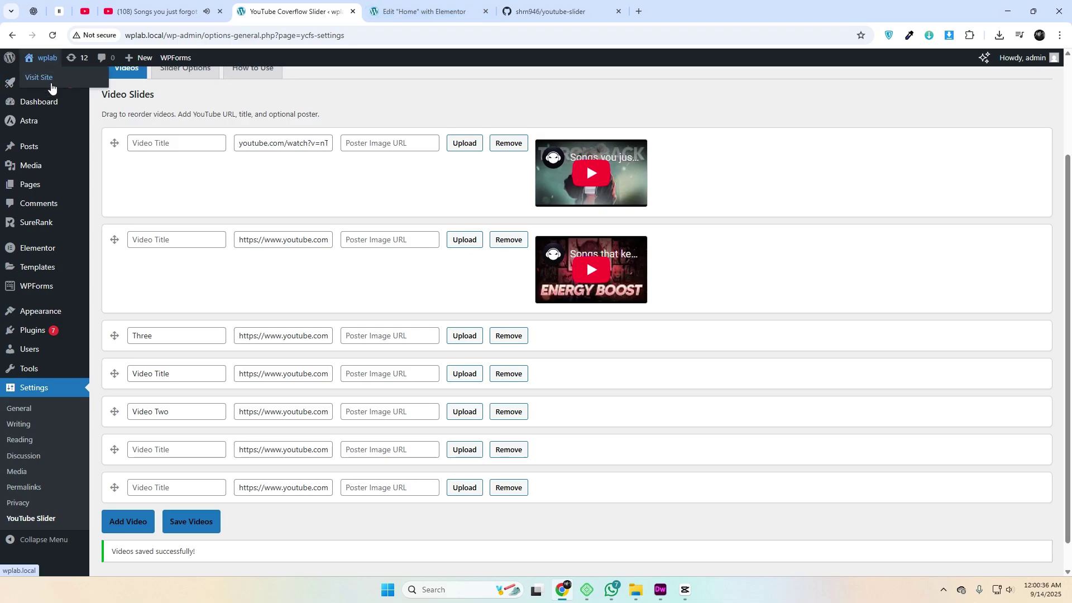
Open the site in a new tab; set space between 15, rotate 20, stretch 55, depth 160, modifier 1.3, shadows off, and save the slider options
{"action": "middle_click", "coordinate": [51, 84]}
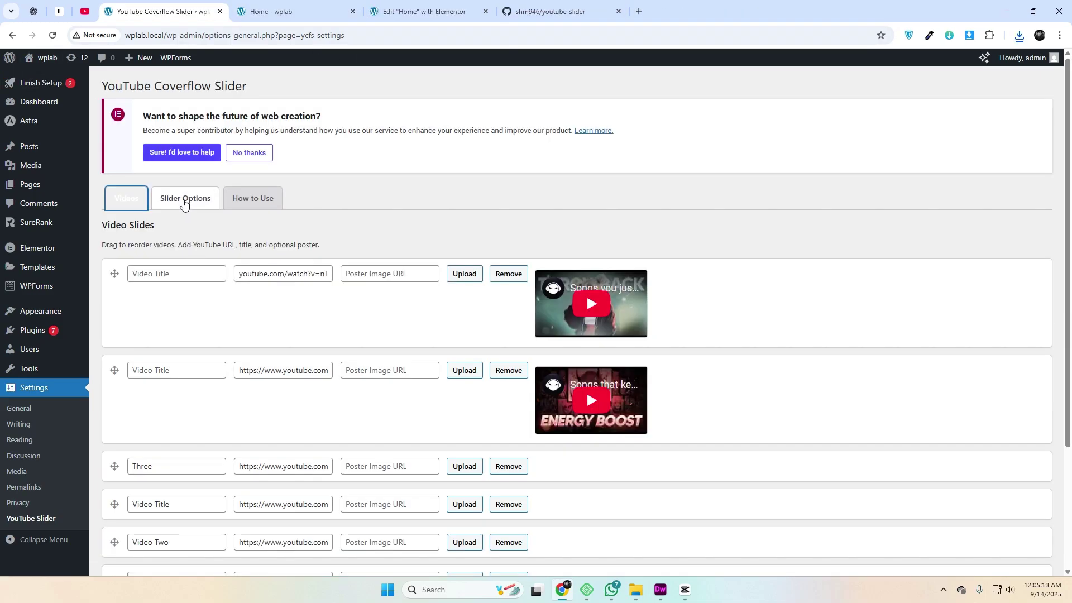
{"action": "left_click", "coordinate": [184, 200]}
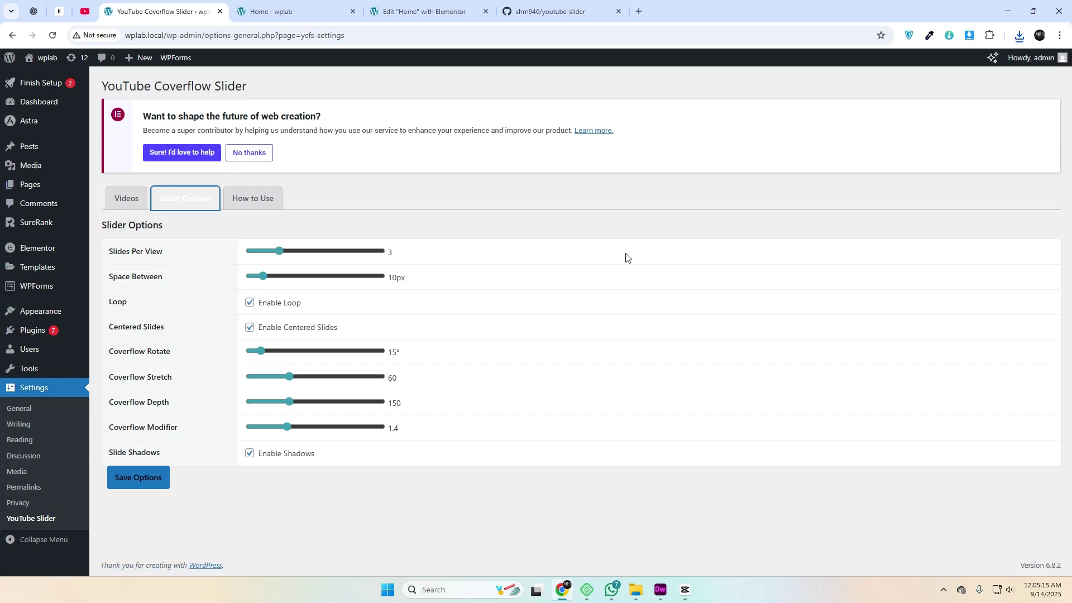
{"action": "left_click_drag", "start_coordinate": [280, 256], "coordinate": [363, 255]}
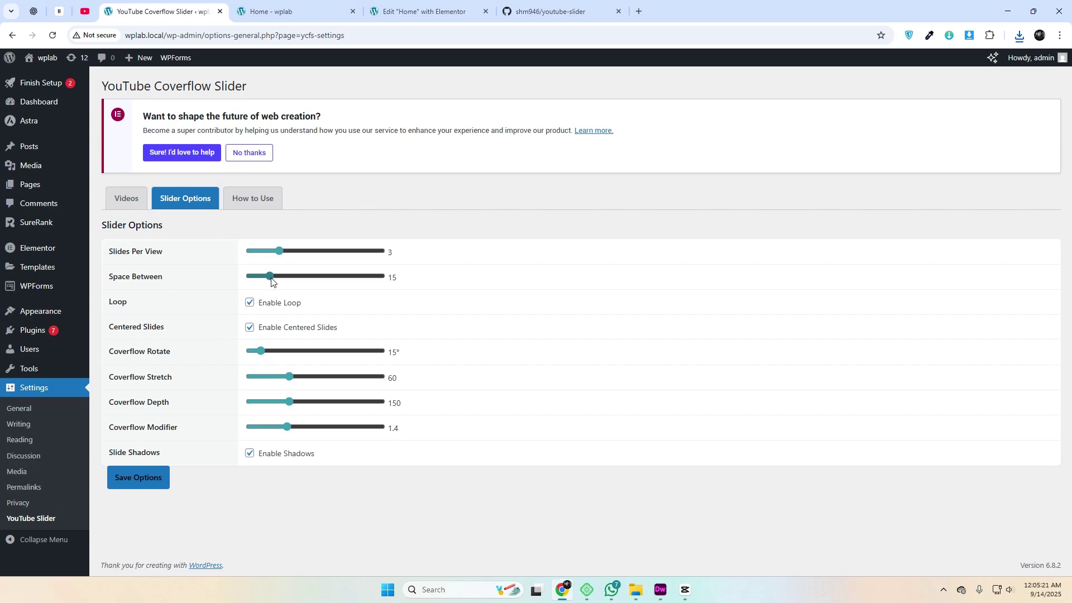
{"action": "left_click", "coordinate": [256, 309]}
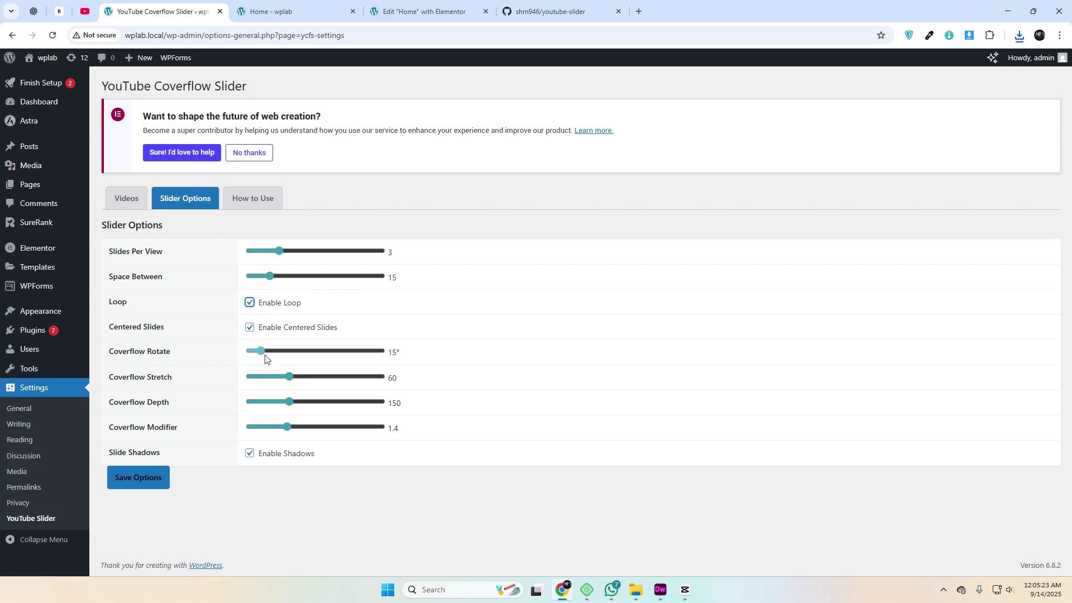
{"action": "left_click", "coordinate": [261, 355]}
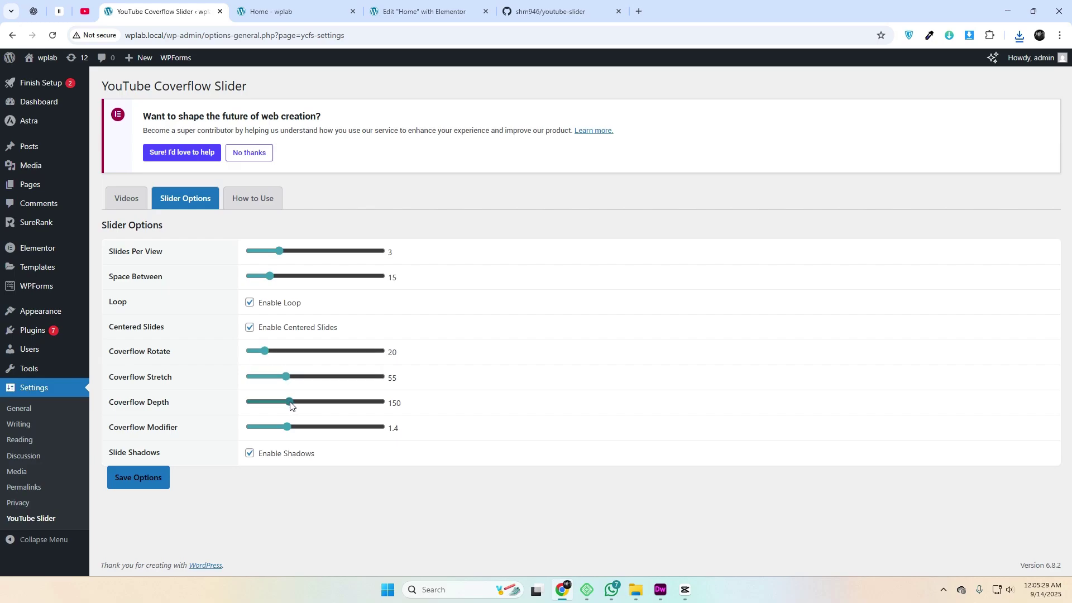
{"action": "left_click_drag", "start_coordinate": [288, 427], "coordinate": [285, 428]}
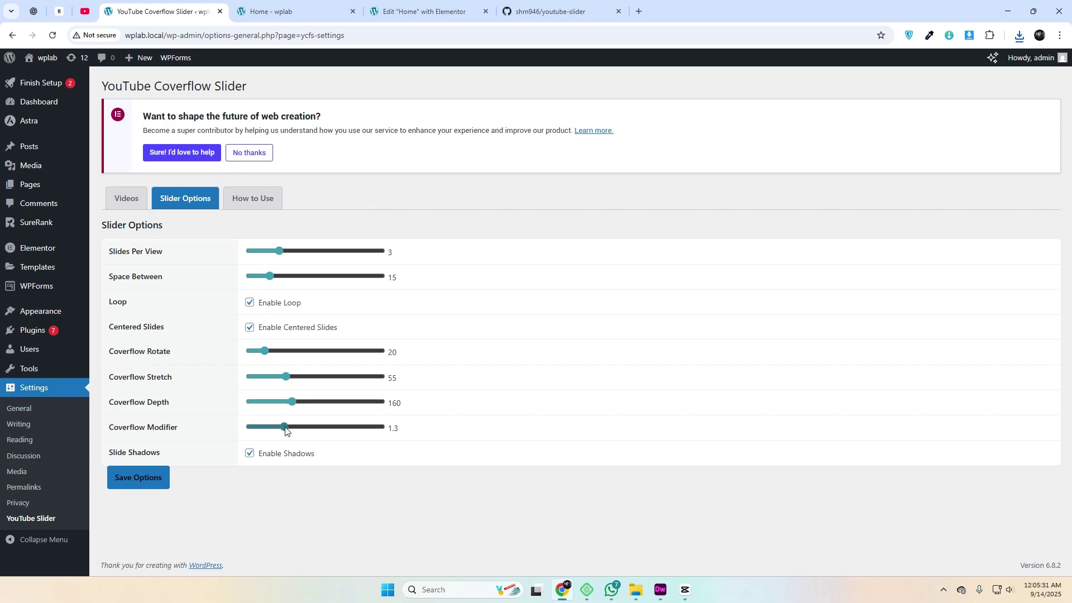
{"action": "left_click", "coordinate": [140, 490]}
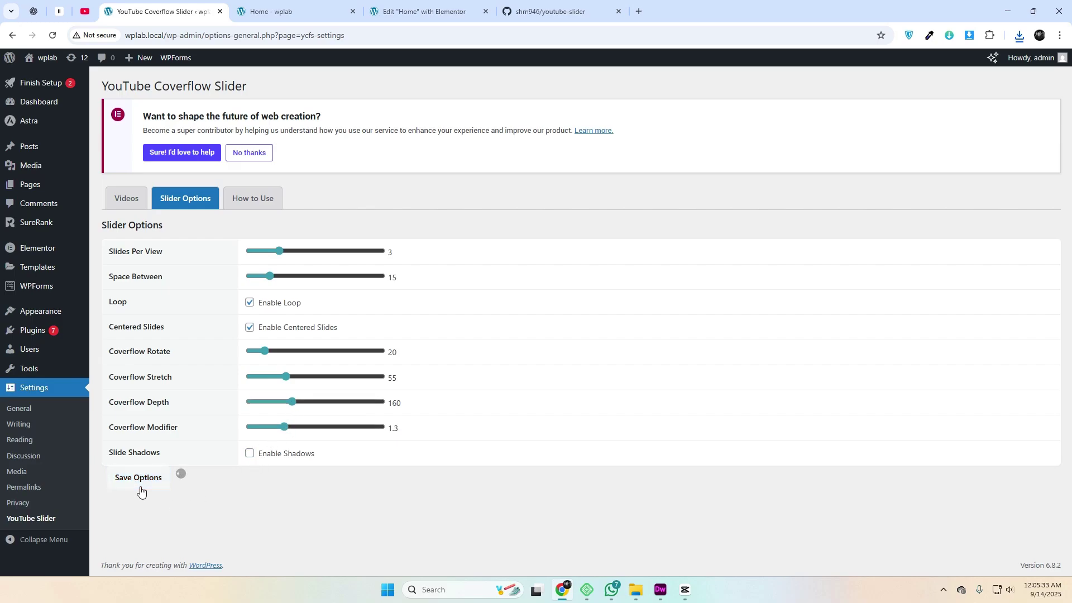
Copy the slider's shortcode and look through the site's home page down to the Biography section
{"action": "left_click", "coordinate": [244, 207]}
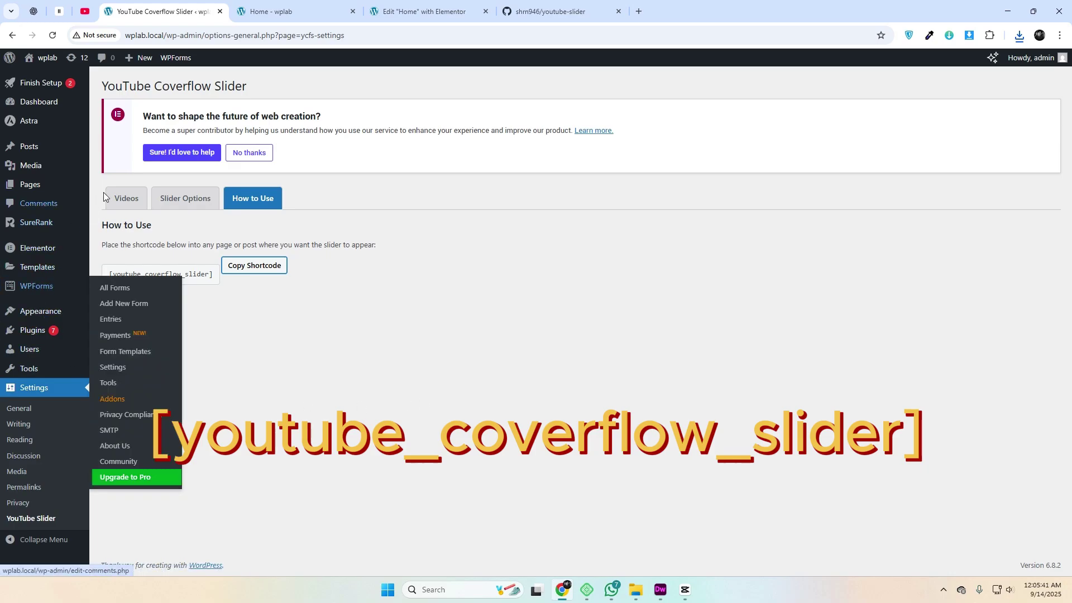
{"action": "left_click", "coordinate": [311, 5]}
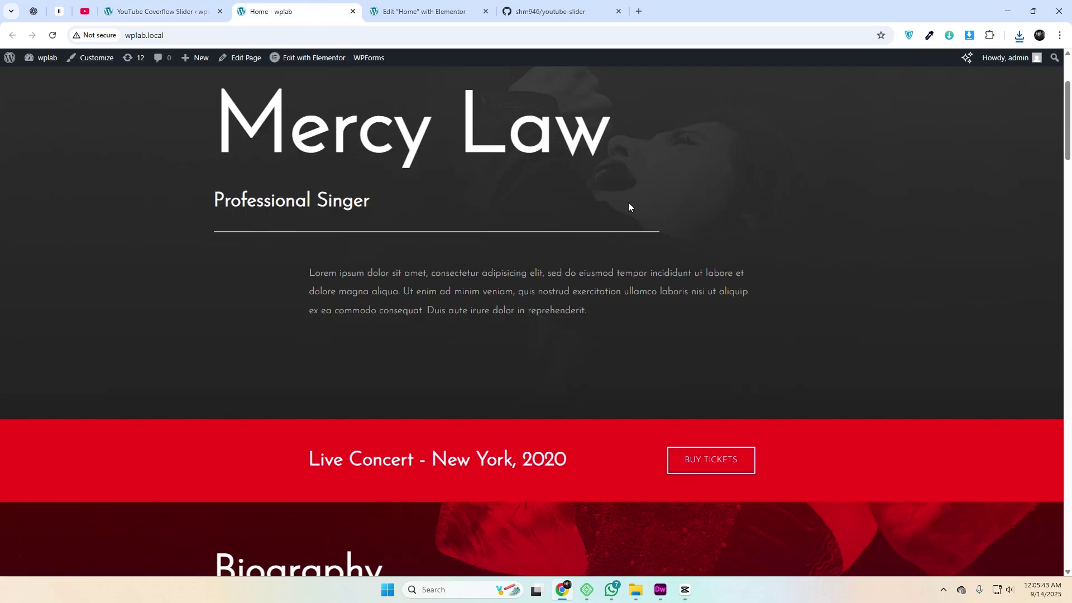
{"action": "scroll", "coordinate": [636, 218], "scroll_direction": "up", "scroll_amount": 3}
{"action": "scroll", "coordinate": [700, 300], "scroll_direction": "down", "scroll_amount": 8}
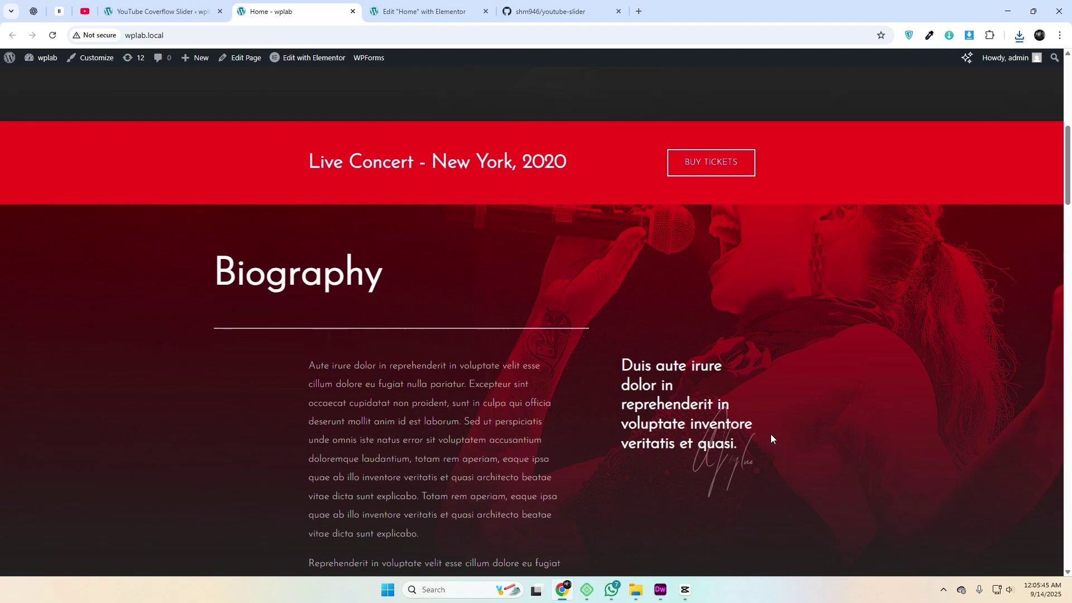
In the Home page's Elementor editor, insert a single-column flexbox container above the Biography section and set its content width to Full Width
{"action": "left_click", "coordinate": [431, 11]}
{"action": "scroll", "coordinate": [729, 263], "scroll_direction": "up", "scroll_amount": 5}
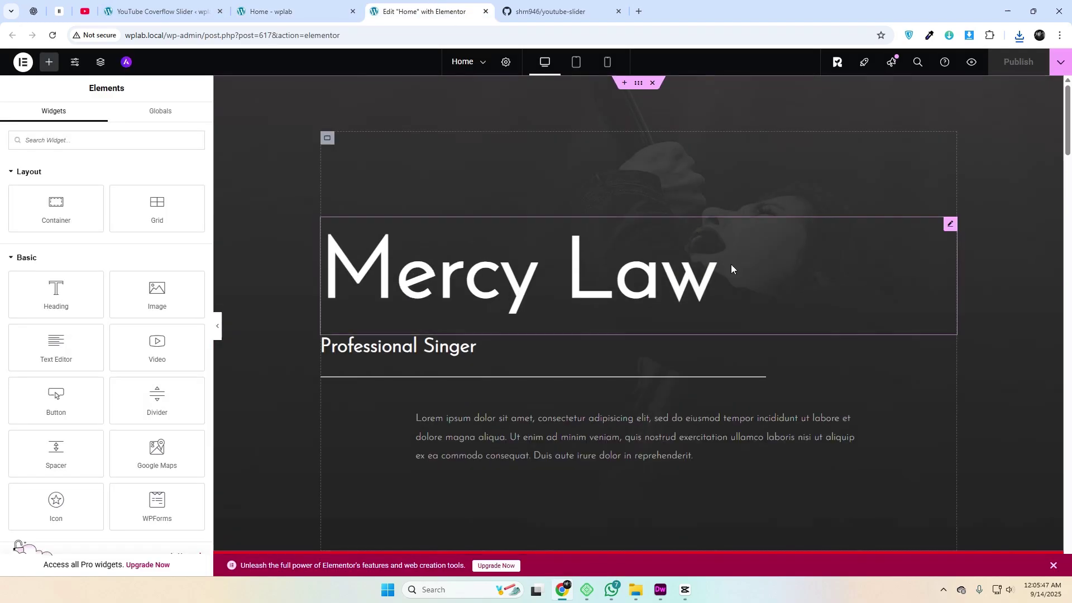
{"action": "scroll", "coordinate": [583, 143], "scroll_direction": "down", "scroll_amount": 8}
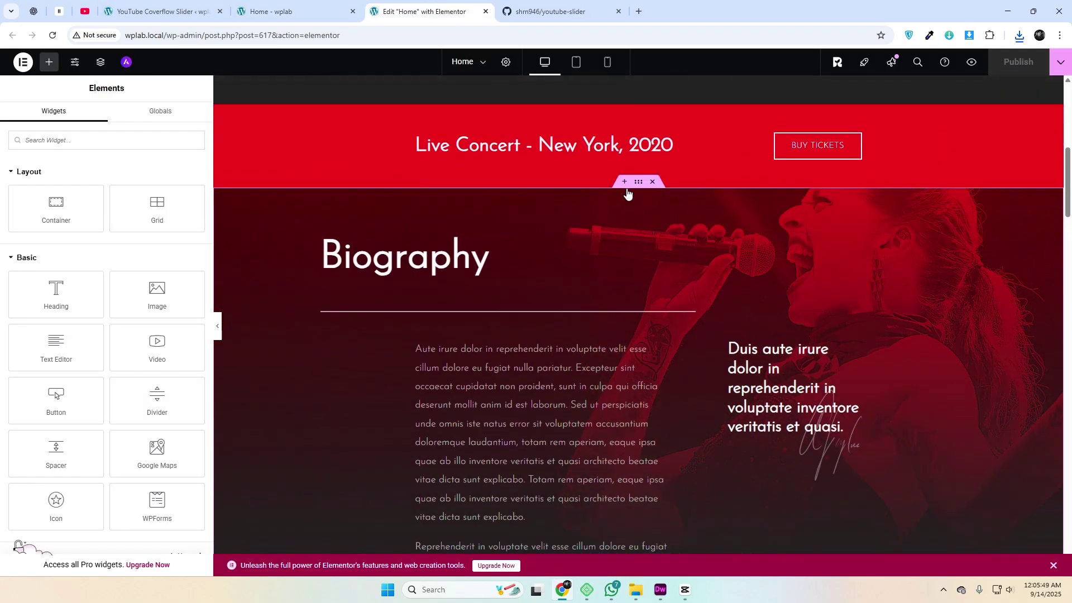
{"action": "left_click", "coordinate": [625, 186]}
{"action": "left_click", "coordinate": [596, 241]}
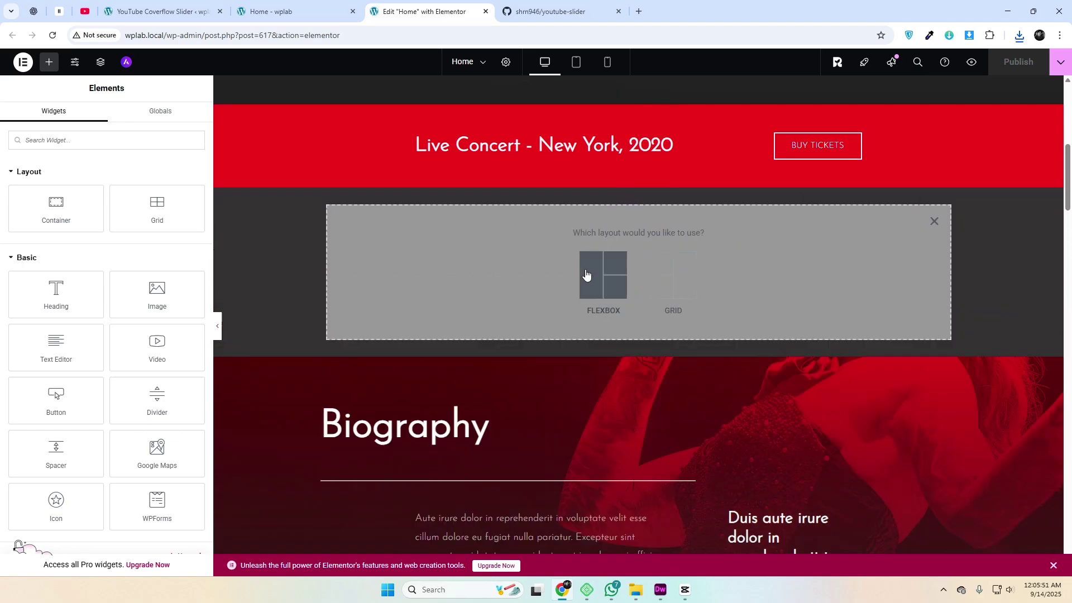
{"action": "left_click", "coordinate": [499, 274]}
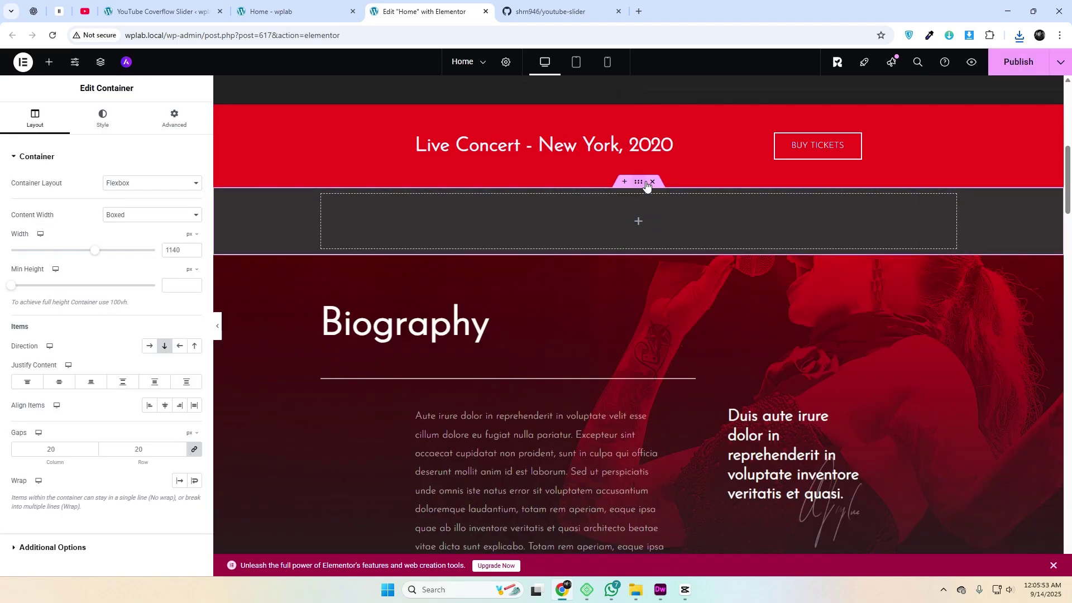
{"action": "left_click", "coordinate": [143, 216]}
{"action": "left_click", "coordinate": [132, 240]}
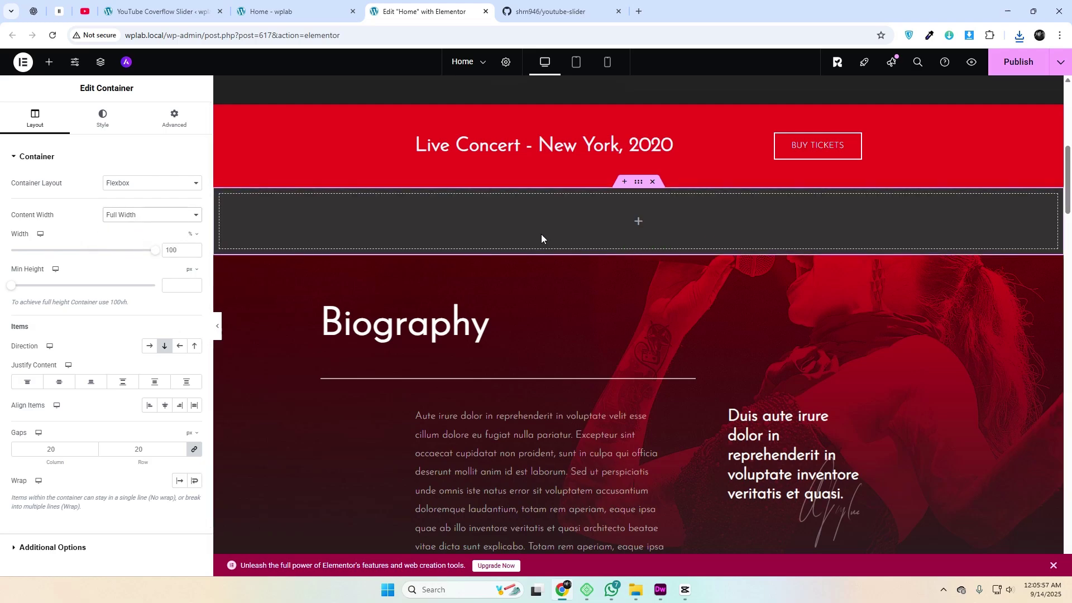
Add a Shortcode widget to the new container and enter the shortcode [youtube_coverflow_slider]
{"action": "left_click", "coordinate": [50, 63]}
{"action": "type", "text": "sho"}
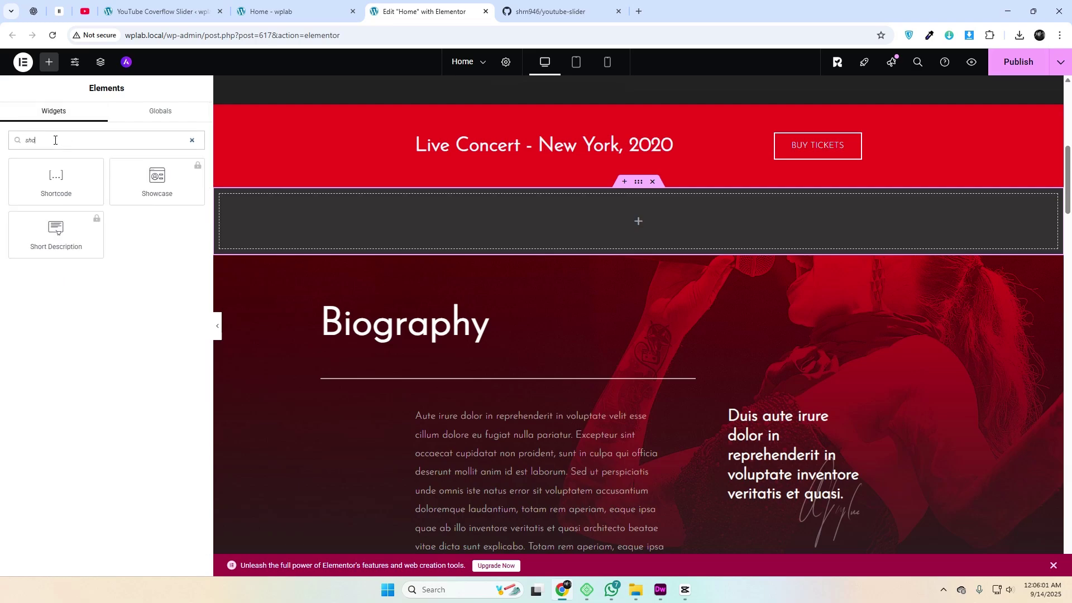
{"action": "left_click_drag", "start_coordinate": [72, 187], "coordinate": [528, 228]}
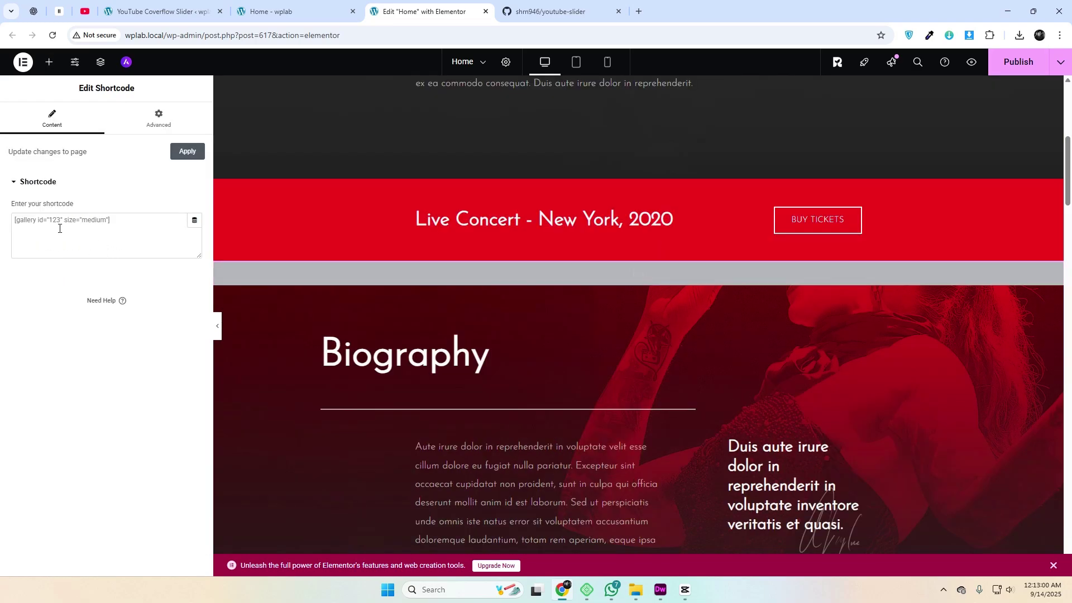
{"action": "left_click", "coordinate": [59, 229]}
{"action": "type", "text": "[youtube_coverflow_slider]"}
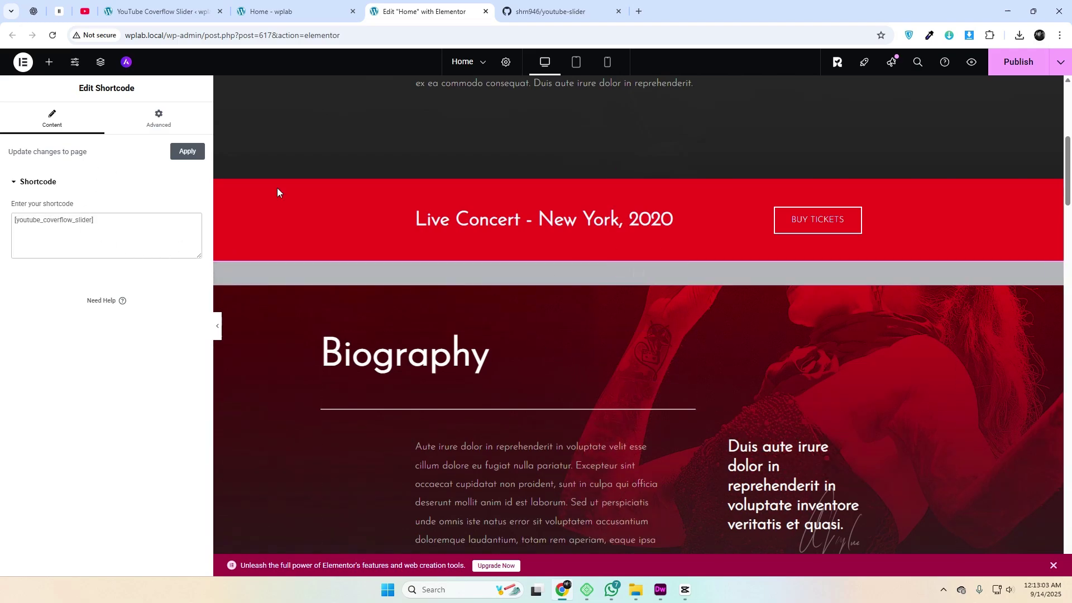
Set the slider container's background image to the dark black-and-white photo of the singer from the media library
{"action": "left_click", "coordinate": [638, 256]}
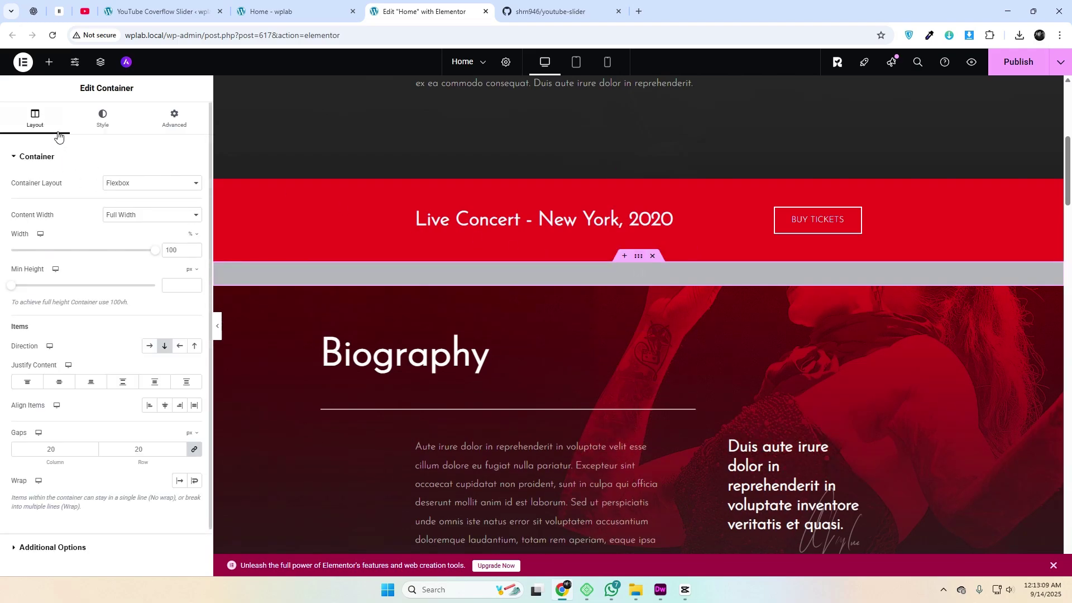
{"action": "left_click", "coordinate": [106, 120]}
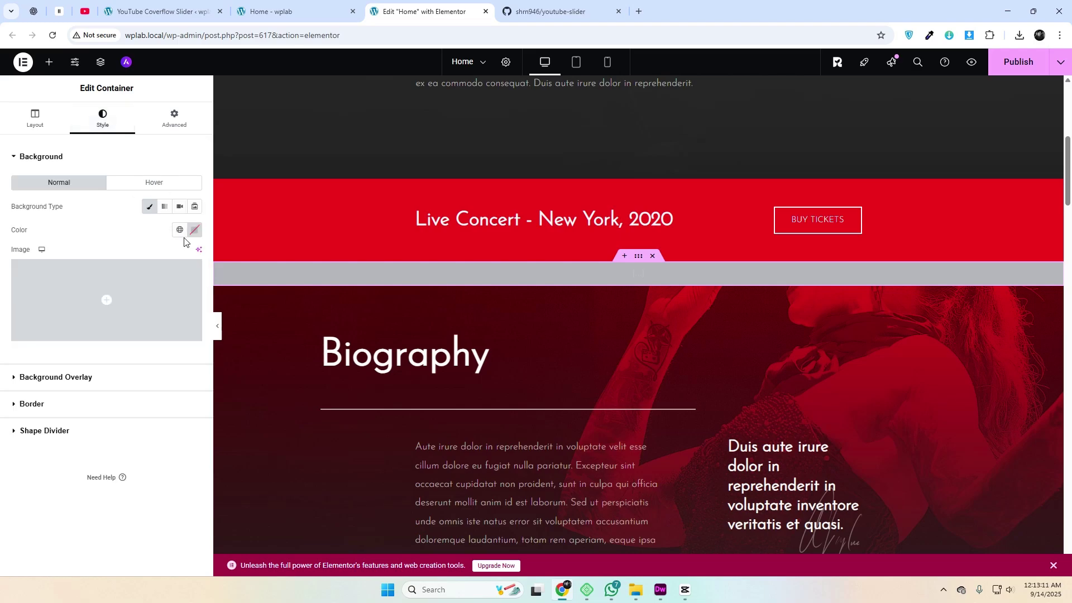
{"action": "left_click", "coordinate": [184, 297]}
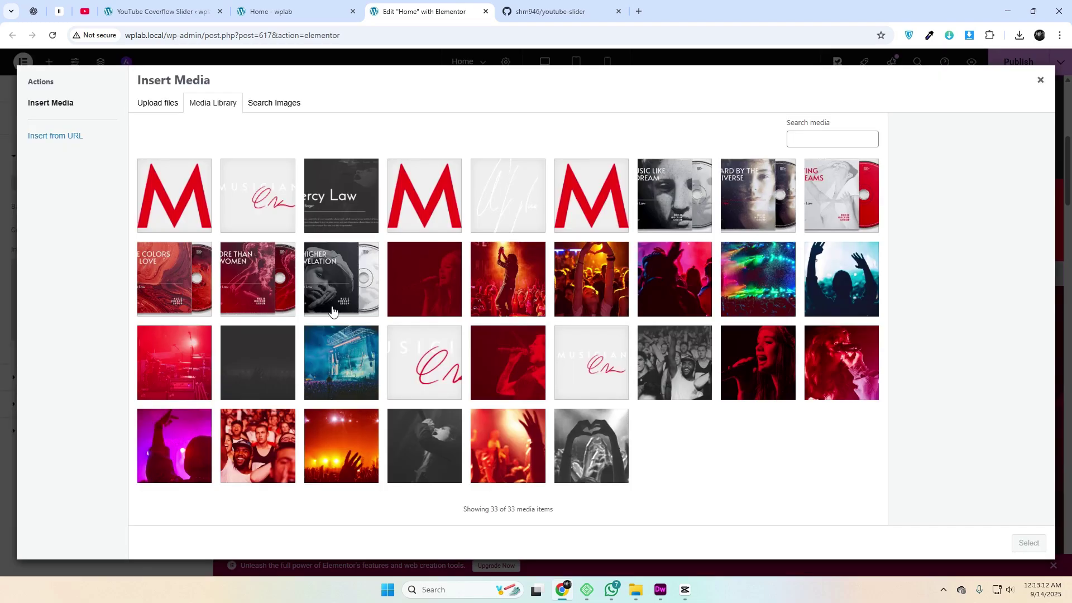
{"action": "left_click", "coordinate": [419, 444]}
{"action": "left_click", "coordinate": [1029, 543]}
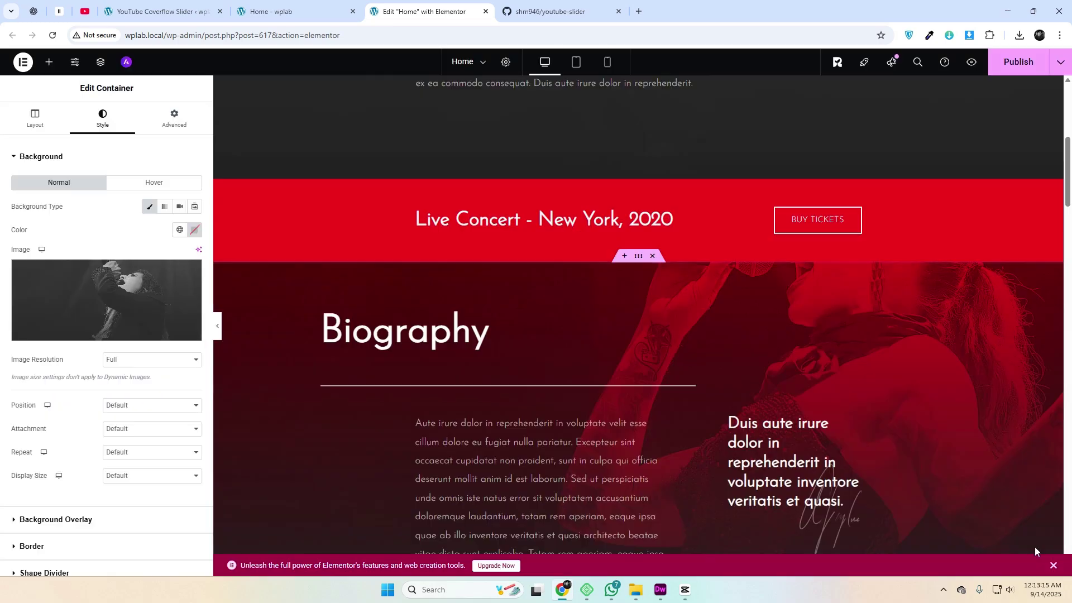
Set the container's top and bottom padding to 150 px and publish the page
{"action": "left_click", "coordinate": [173, 117]}
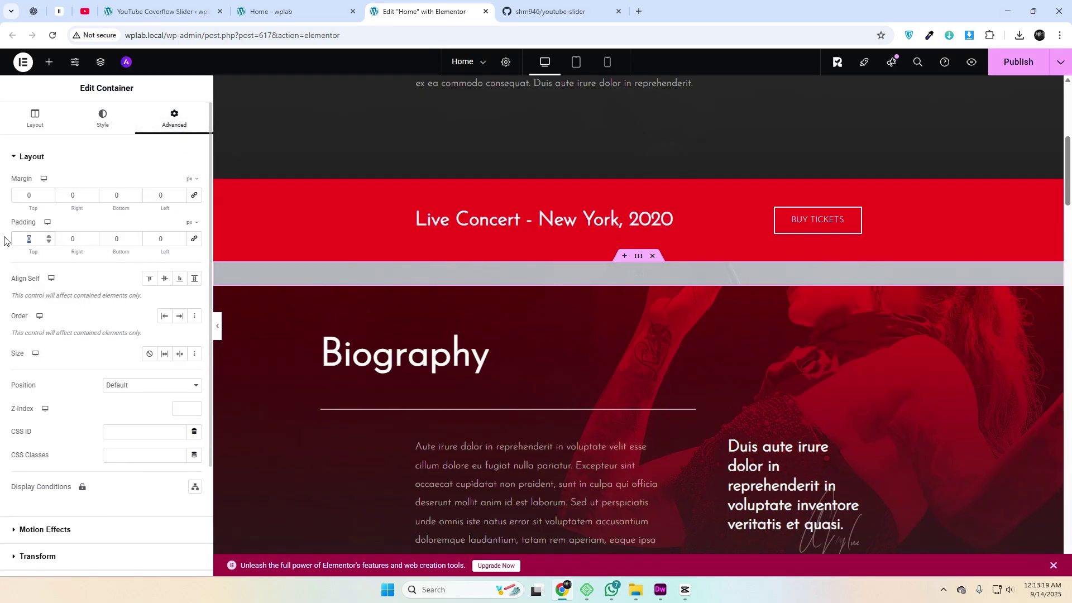
{"action": "type", "text": "150"}
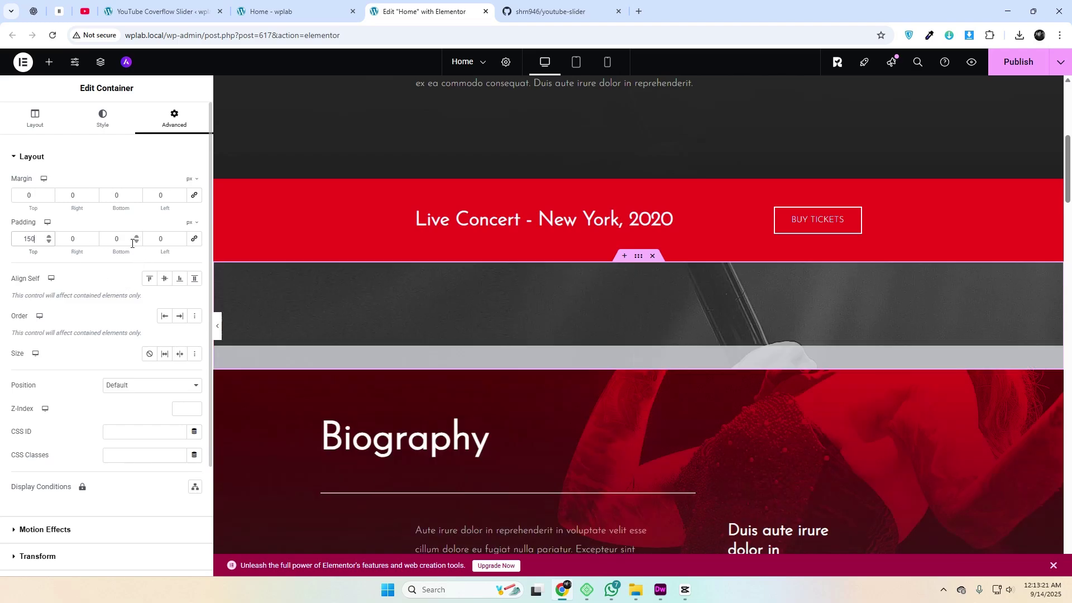
{"action": "type", "text": "150"}
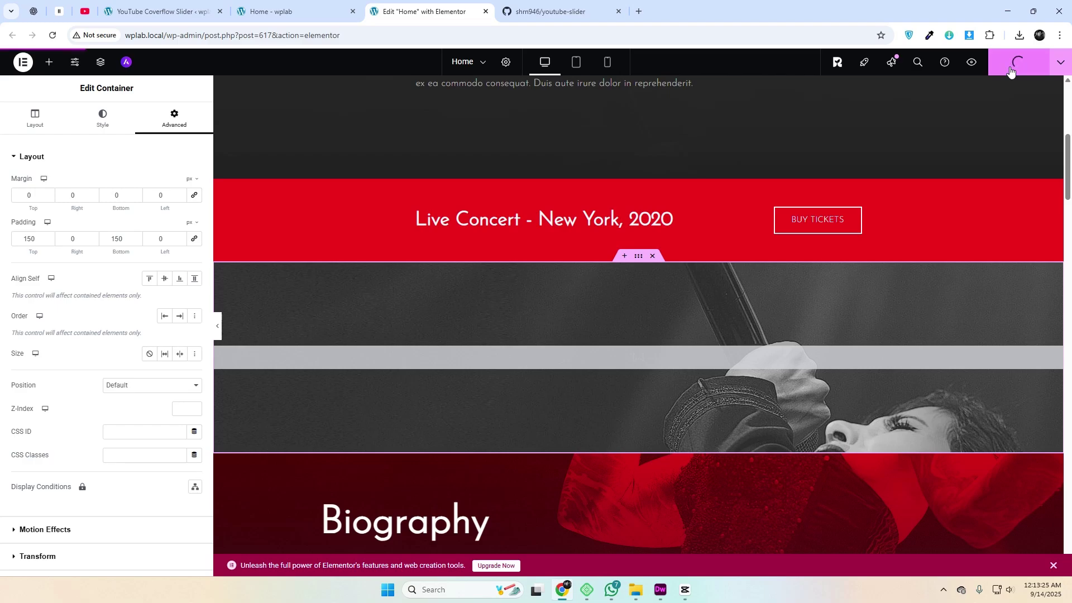
Reload the home page, examine the video slider and play and pause the Deep Focus video
{"action": "left_click", "coordinate": [265, 11]}
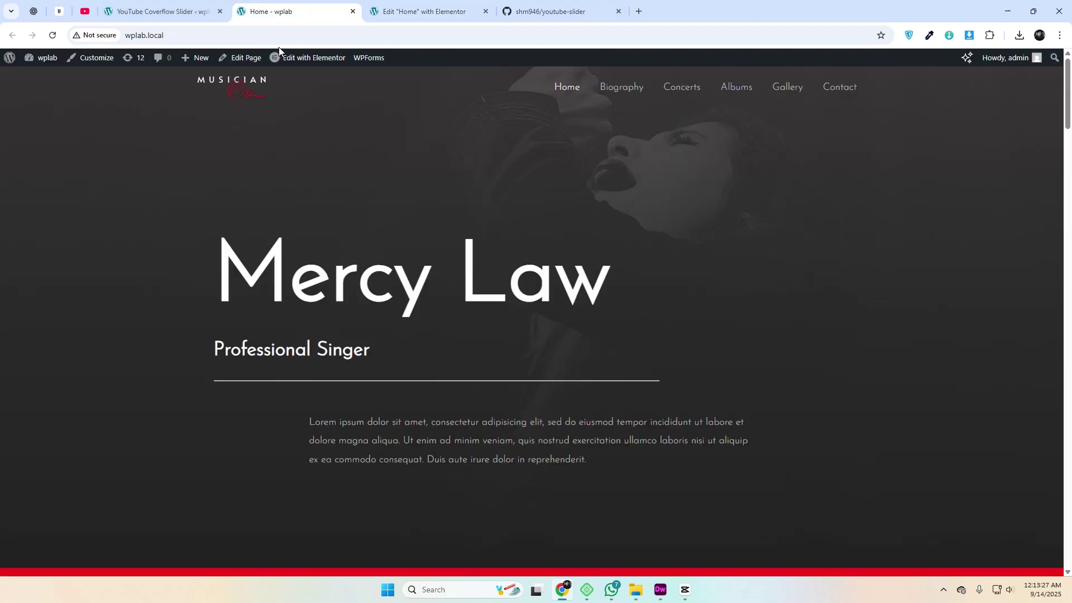
{"action": "right_click", "coordinate": [382, 125]}
{"action": "left_click", "coordinate": [427, 167]}
{"action": "scroll", "coordinate": [860, 309], "scroll_direction": "down", "scroll_amount": 10}
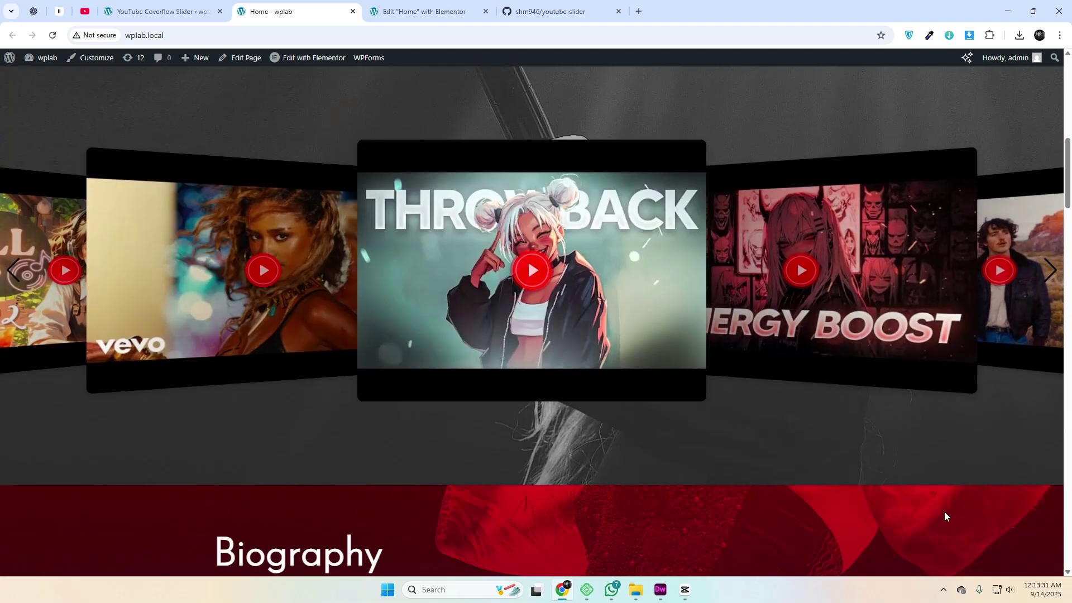
{"action": "scroll", "coordinate": [944, 511], "scroll_direction": "up", "scroll_amount": 1}
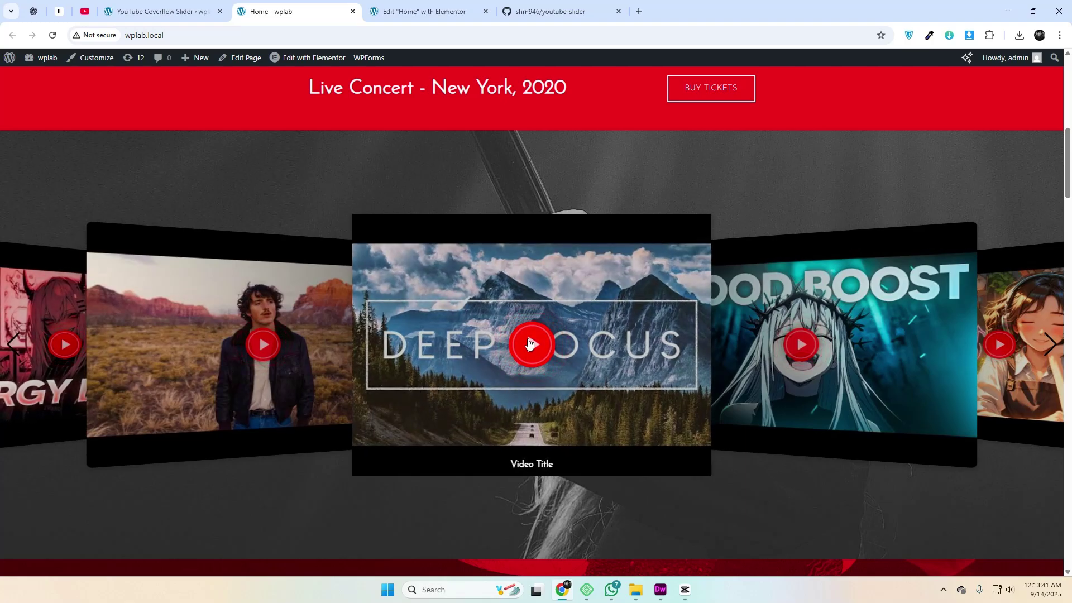
{"action": "left_click", "coordinate": [529, 343]}
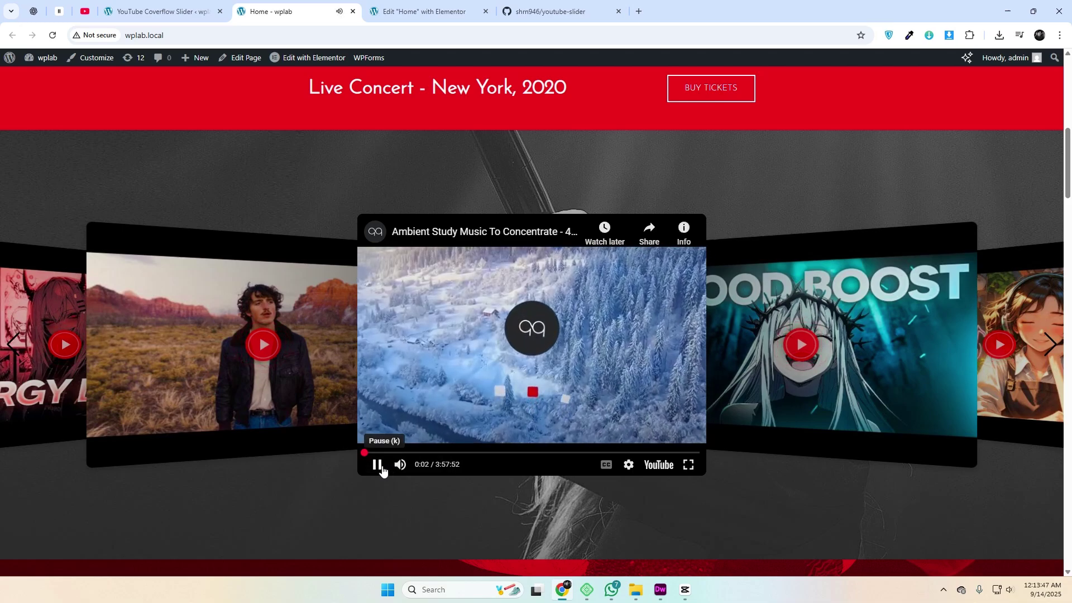
{"action": "left_click", "coordinate": [381, 469]}
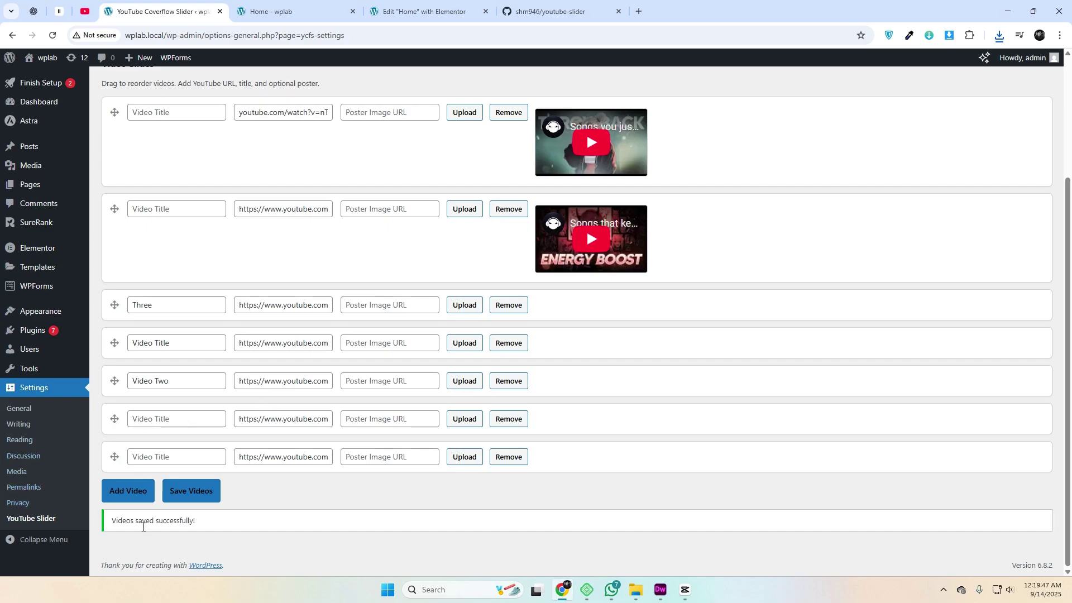
Add another video slide in the slider settings, paste the copied YouTube URL and title it "new video"
{"action": "left_click", "coordinate": [141, 491]}
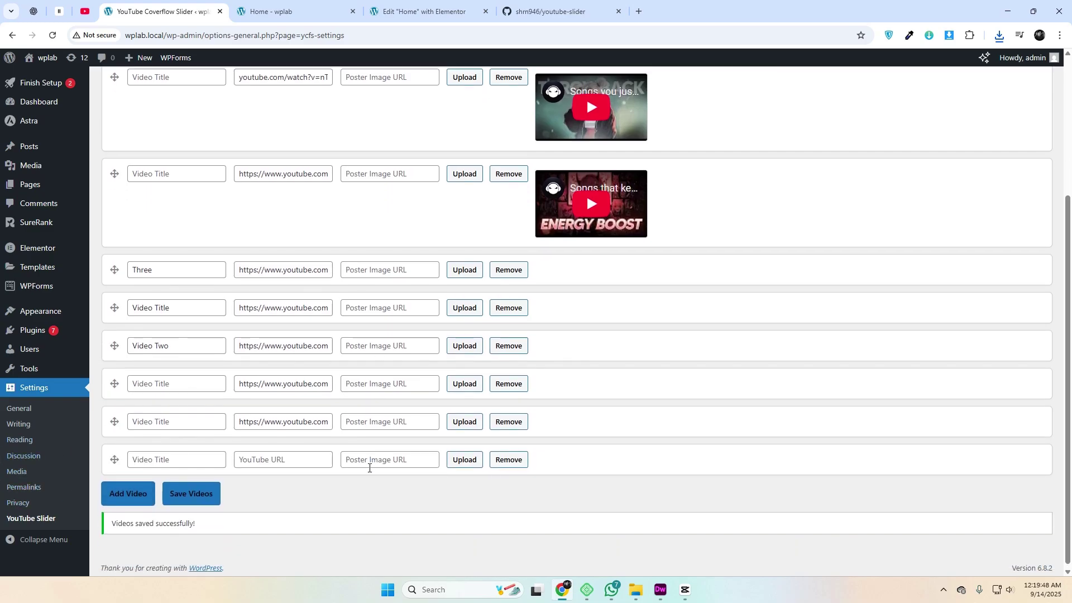
{"action": "key", "text": "ctrl+v"}
{"action": "left_click", "coordinate": [164, 464]}
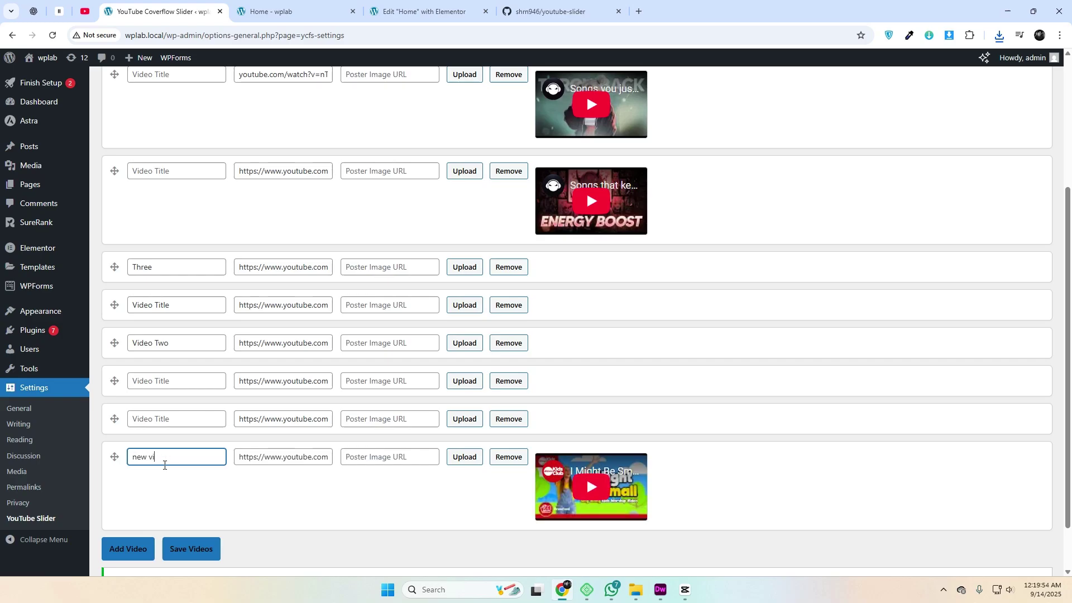
Move the "new video" slide to the top of the video list
{"action": "scroll", "coordinate": [222, 447], "scroll_direction": "down", "scroll_amount": 1}
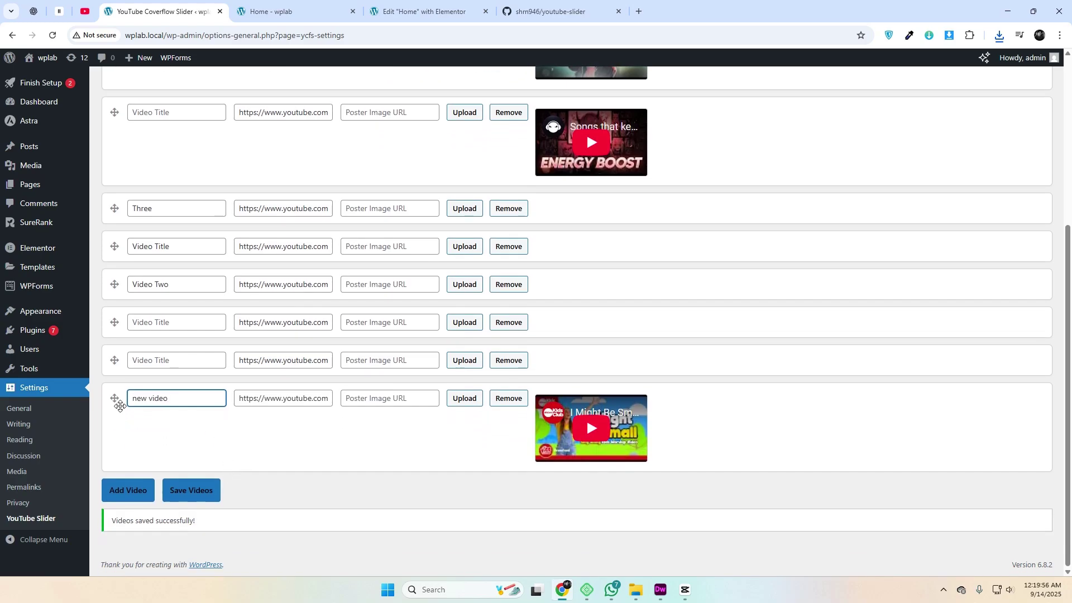
{"action": "scroll", "coordinate": [117, 447], "scroll_direction": "up", "scroll_amount": 1}
{"action": "left_click_drag", "start_coordinate": [118, 477], "coordinate": [122, 257]}
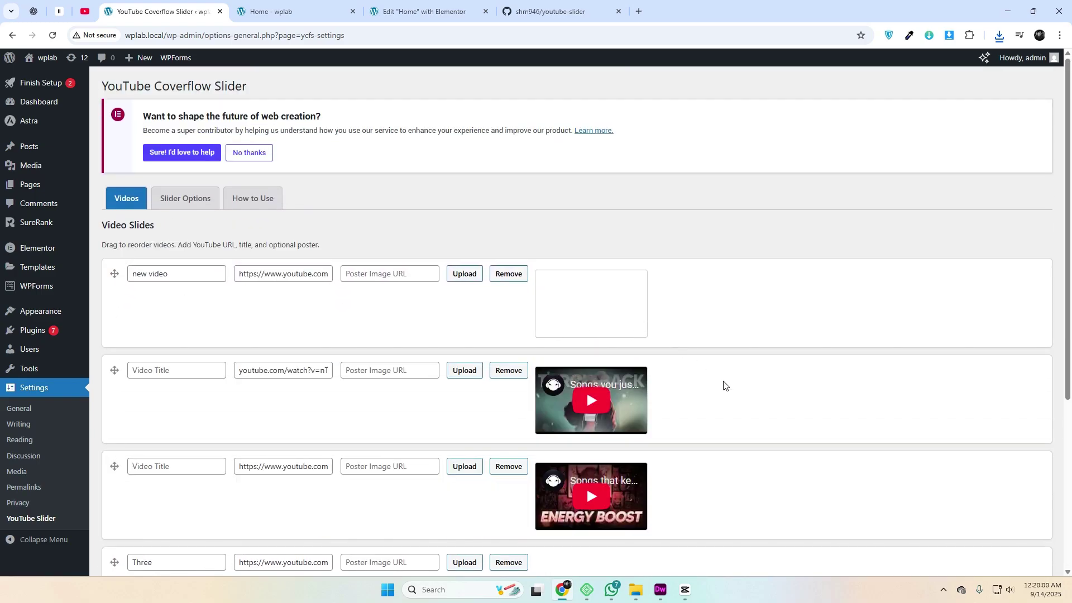
{"action": "scroll", "coordinate": [729, 385], "scroll_direction": "down", "scroll_amount": 4}
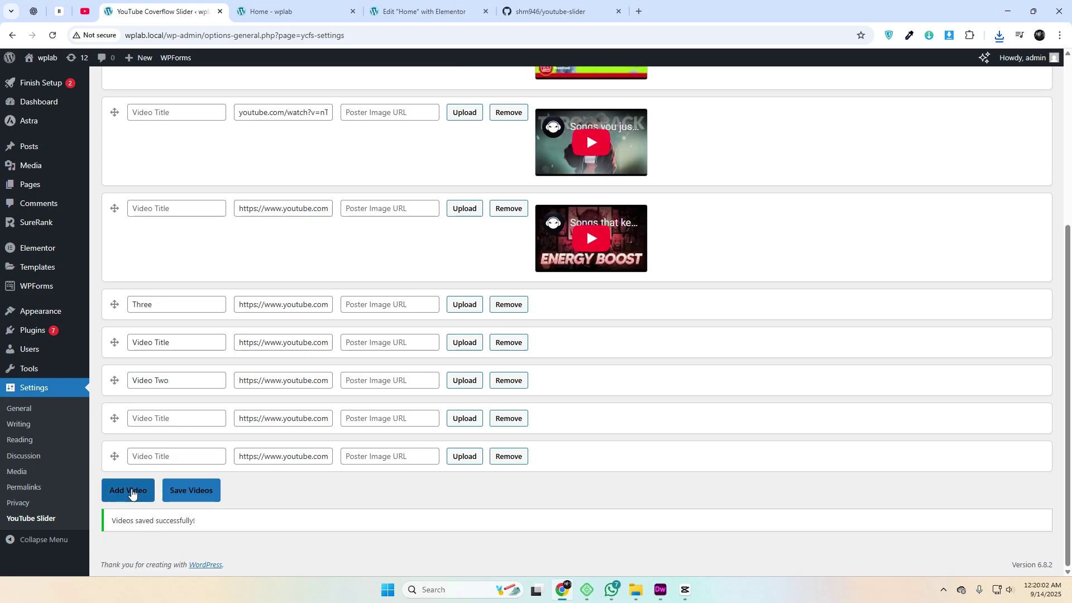
Save the videos and the slider options with Slides Per View 3, Space Between 25, Coverflow Rotate 30, Stretch 30, Depth 340 and Modifier 0.9
{"action": "left_click", "coordinate": [206, 489]}
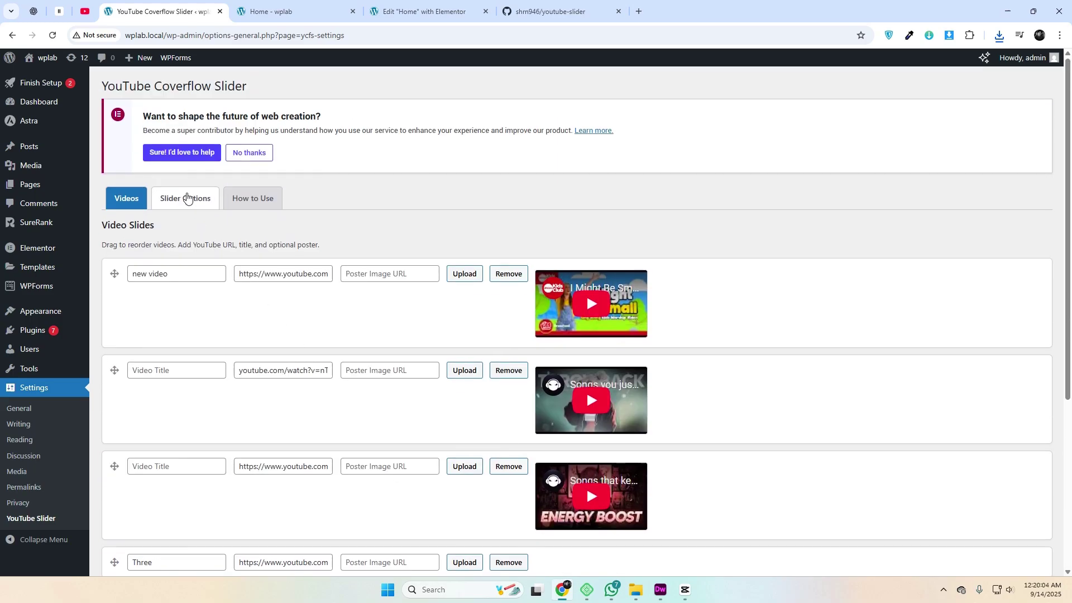
{"action": "left_click", "coordinate": [186, 199]}
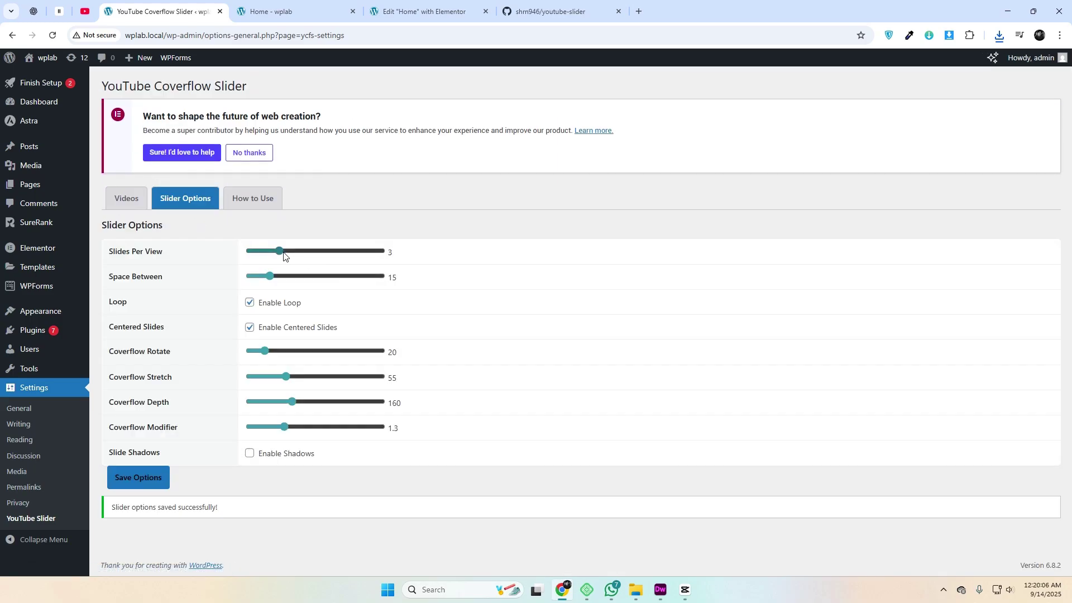
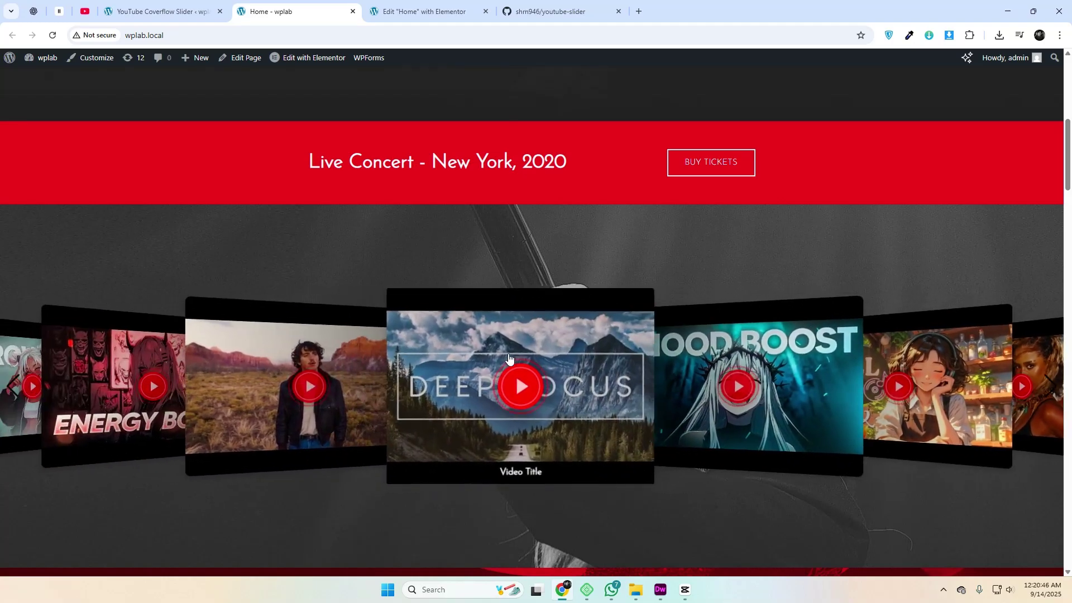
{"action": "left_click", "coordinate": [159, 11]}
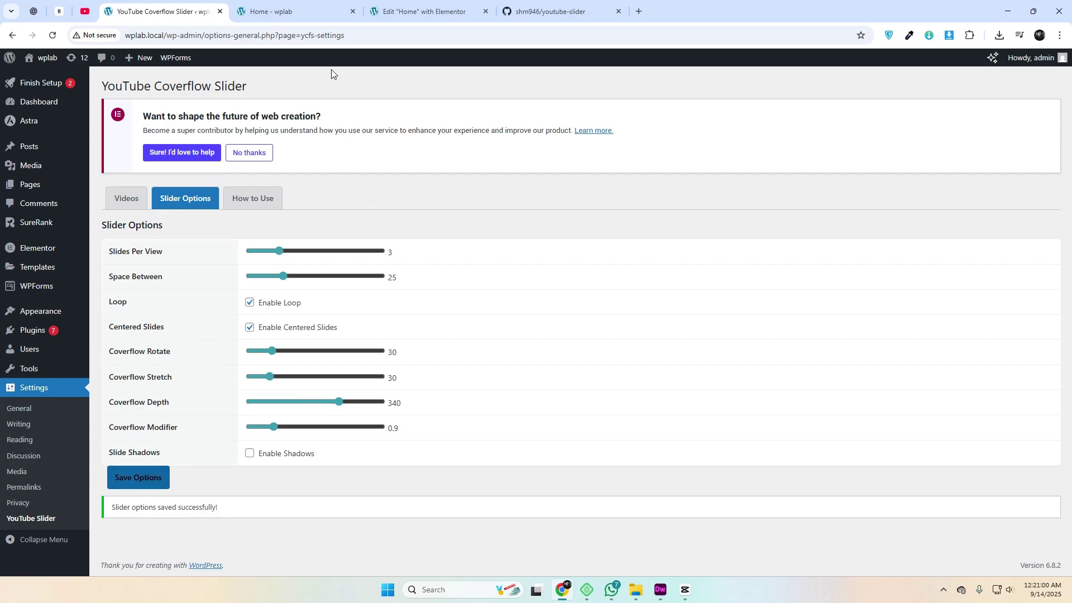
Reload the home page and examine the video slider with the saved options
{"action": "left_click", "coordinate": [280, 9]}
{"action": "left_click", "coordinate": [285, 41]}
{"action": "key", "text": "Return"}
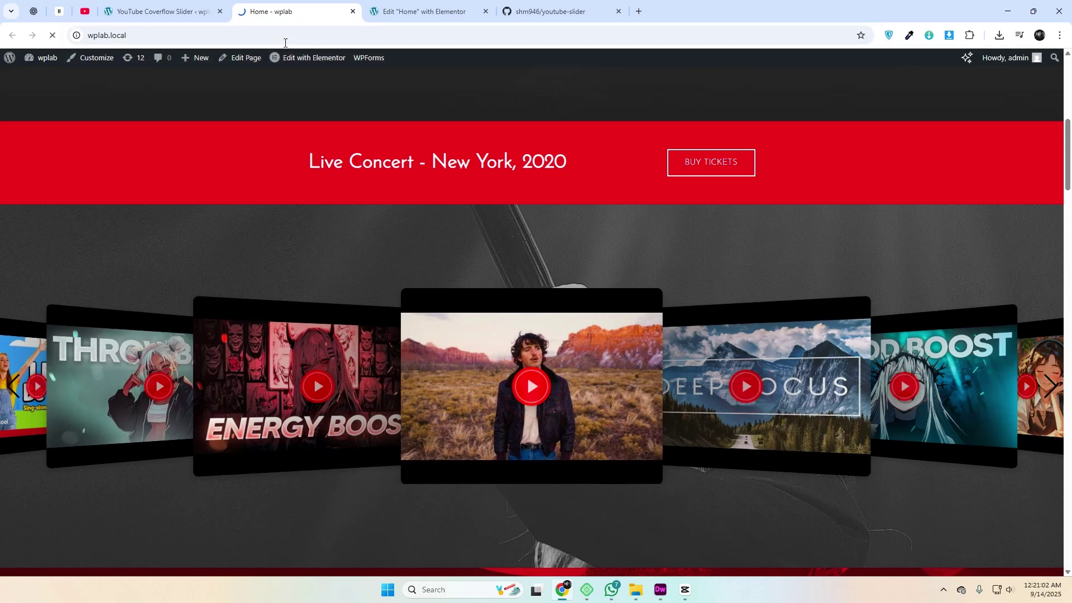
{"action": "scroll", "coordinate": [798, 407], "scroll_direction": "down", "scroll_amount": 1}
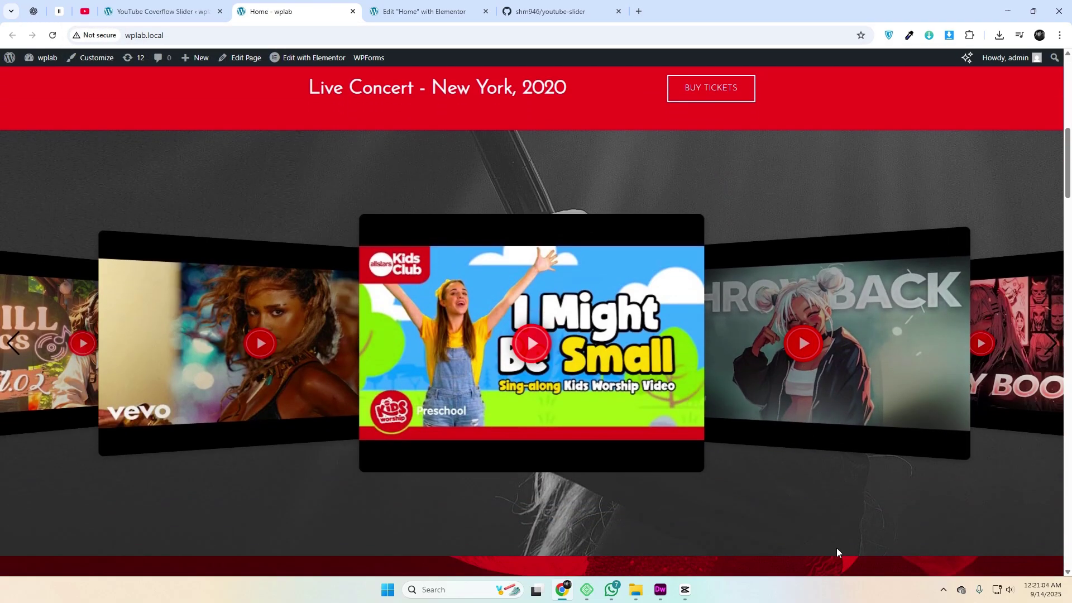
{"action": "scroll", "coordinate": [837, 545], "scroll_direction": "down", "scroll_amount": 1}
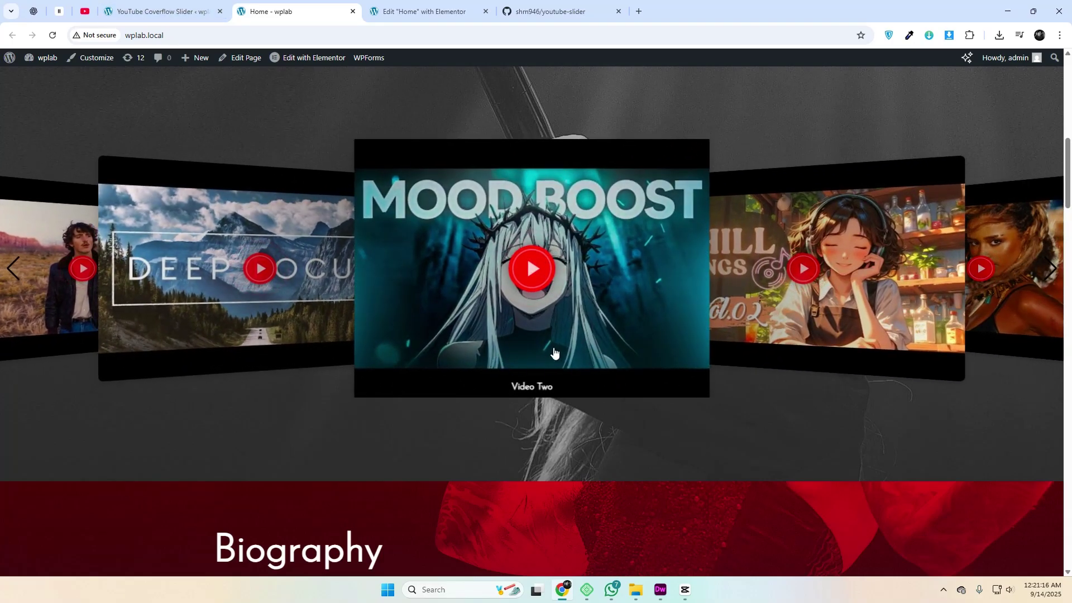
Set Slides Per View to 6 and Coverflow Depth to 130 in the slider options and save them
{"action": "left_click", "coordinate": [162, 11]}
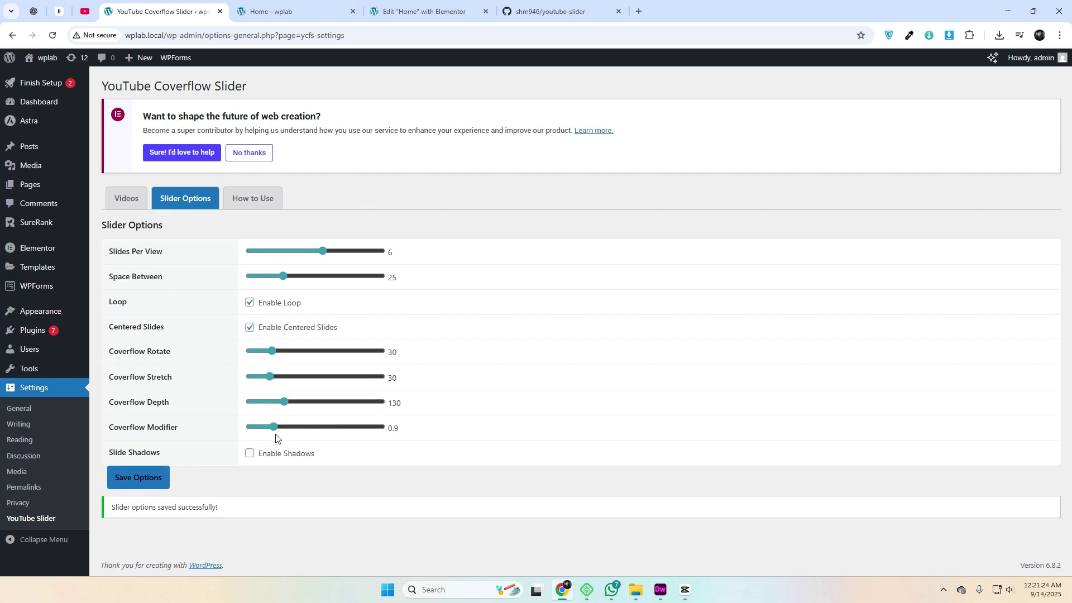
{"action": "left_click", "coordinate": [153, 486]}
Reload the home page, examine the six-slide layout and play and pause the "I Might Be Small" video
{"action": "left_click", "coordinate": [271, 11]}
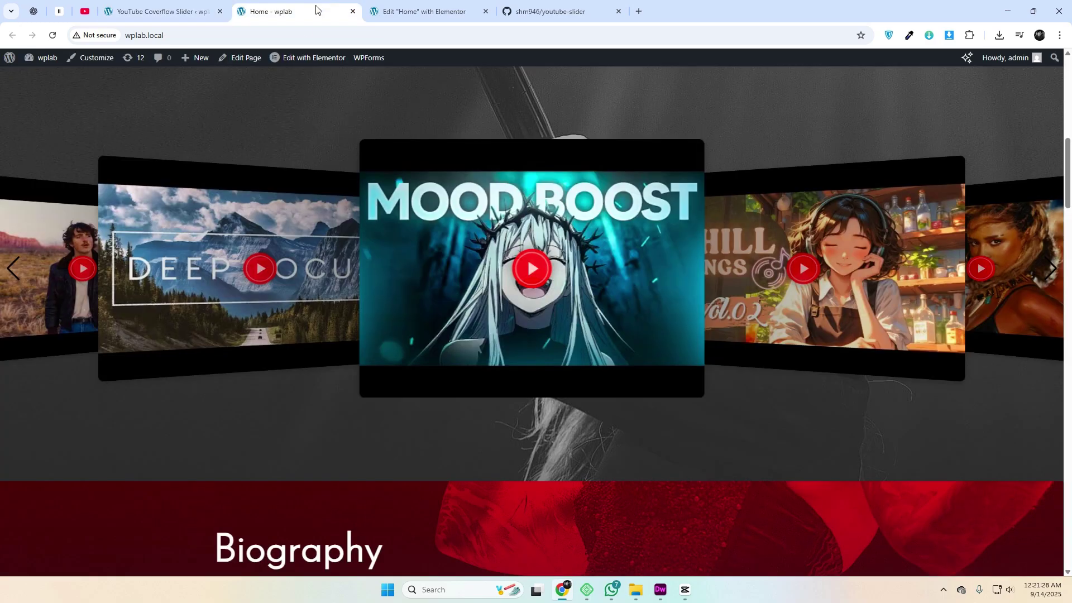
{"action": "left_click", "coordinate": [300, 39]}
{"action": "key", "text": "Return"}
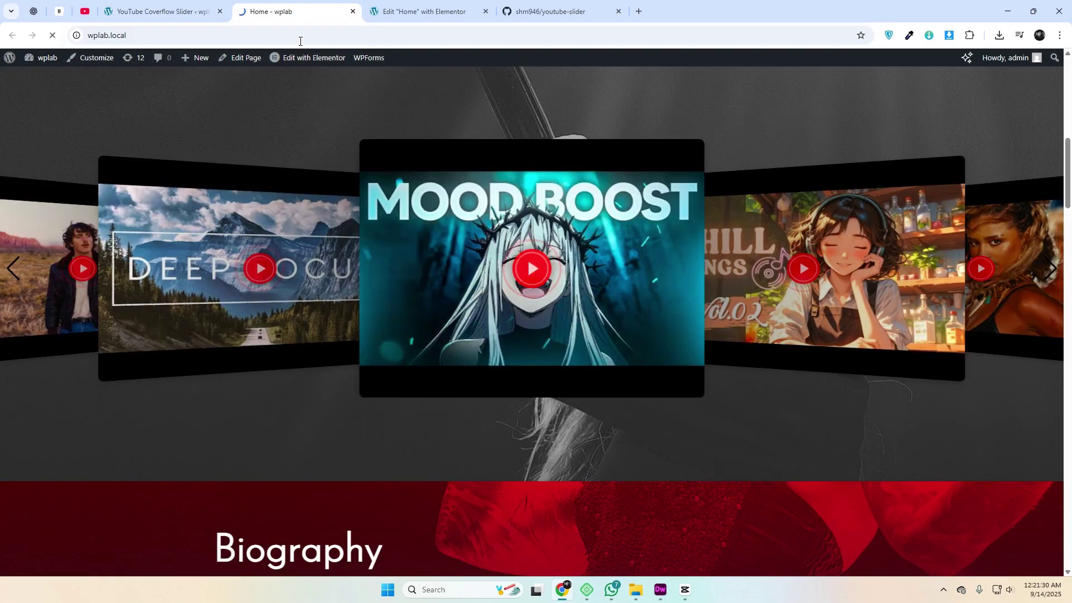
{"action": "scroll", "coordinate": [554, 309], "scroll_direction": "down", "scroll_amount": 8}
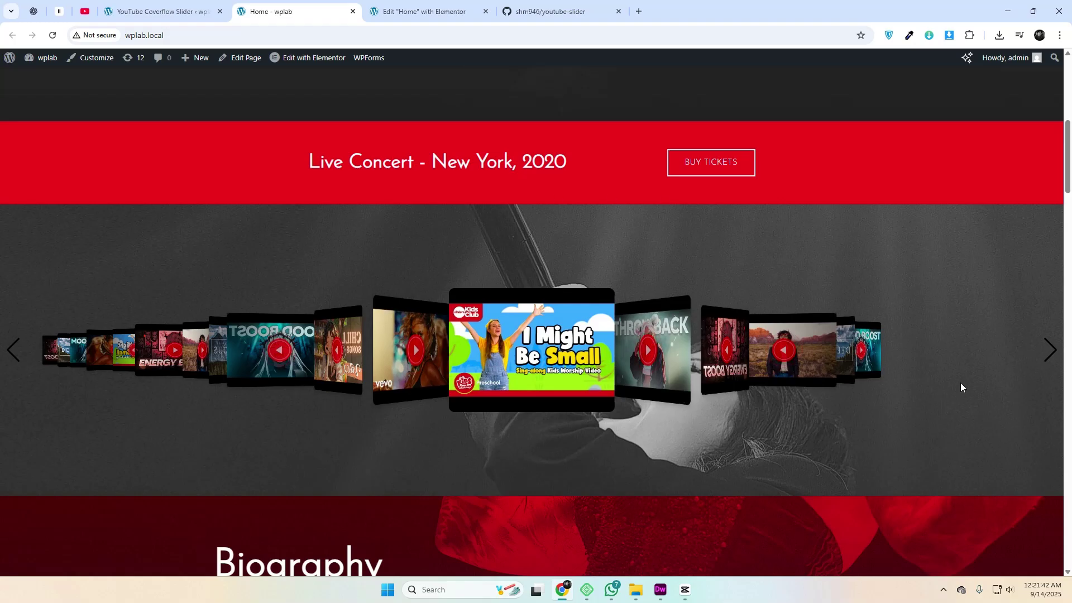
{"action": "left_click", "coordinate": [523, 421]}
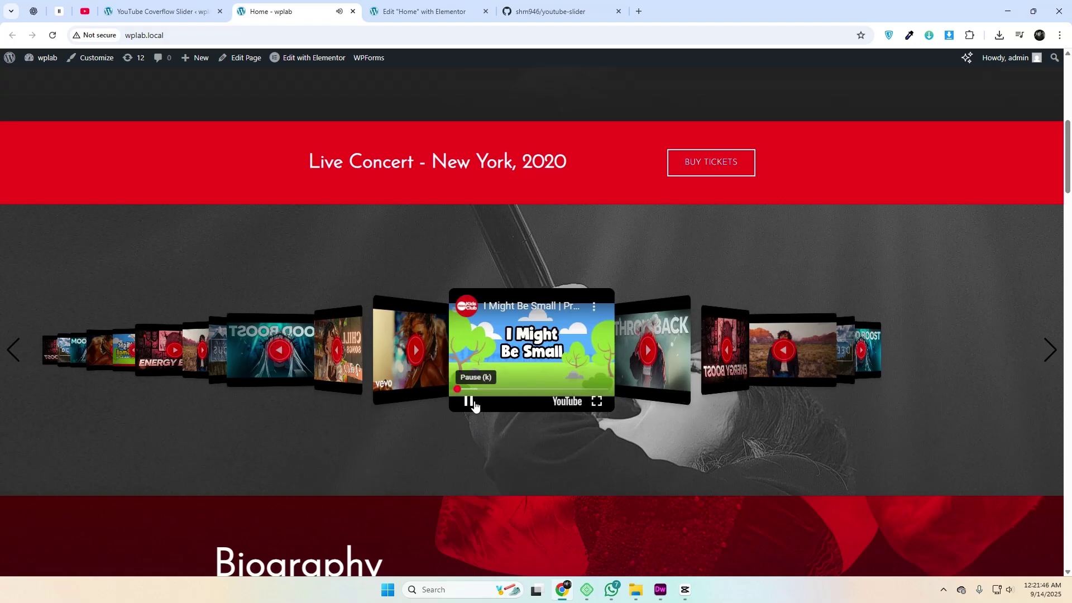
Set Slides Per View to 3, Space Between to 10, Coverflow Rotate to 10, Depth to 70 and Modifier to 0.8, and save the slider options
{"action": "left_click", "coordinate": [159, 12]}
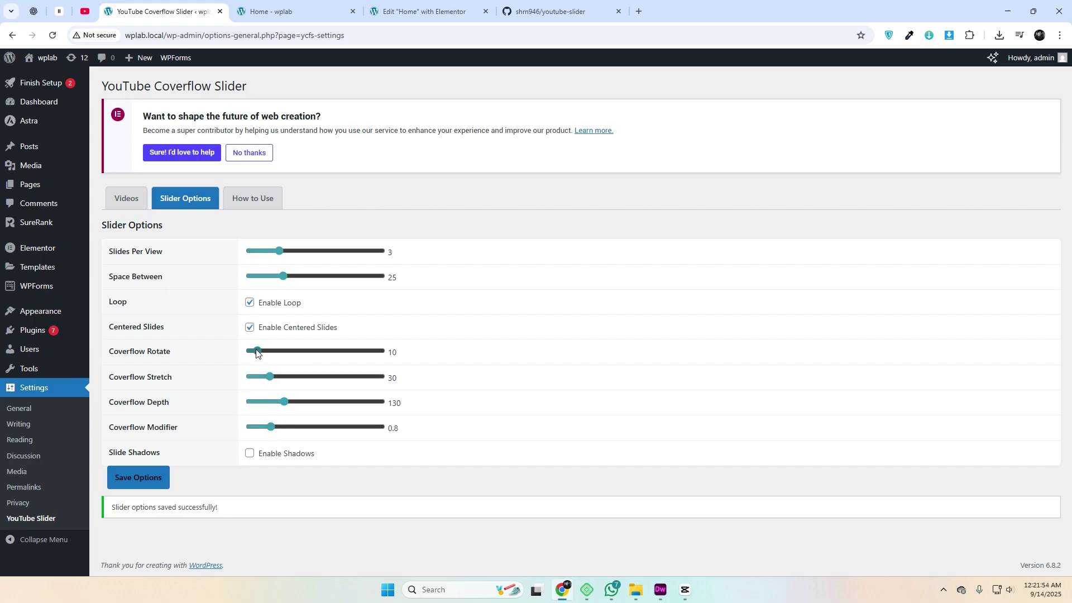
{"action": "left_click_drag", "start_coordinate": [282, 397], "coordinate": [269, 402]}
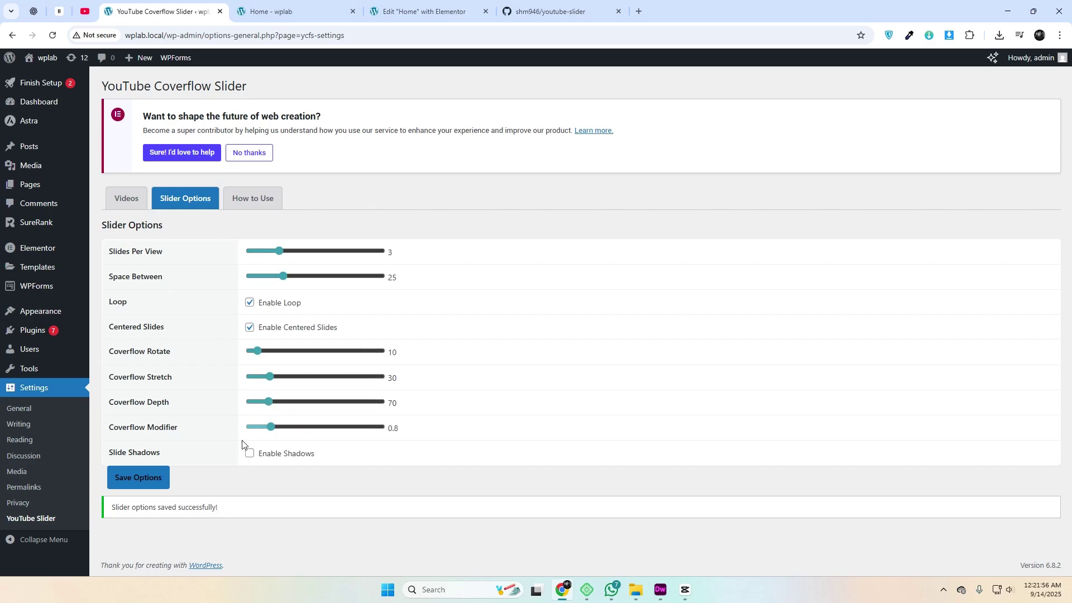
{"action": "left_click", "coordinate": [149, 487]}
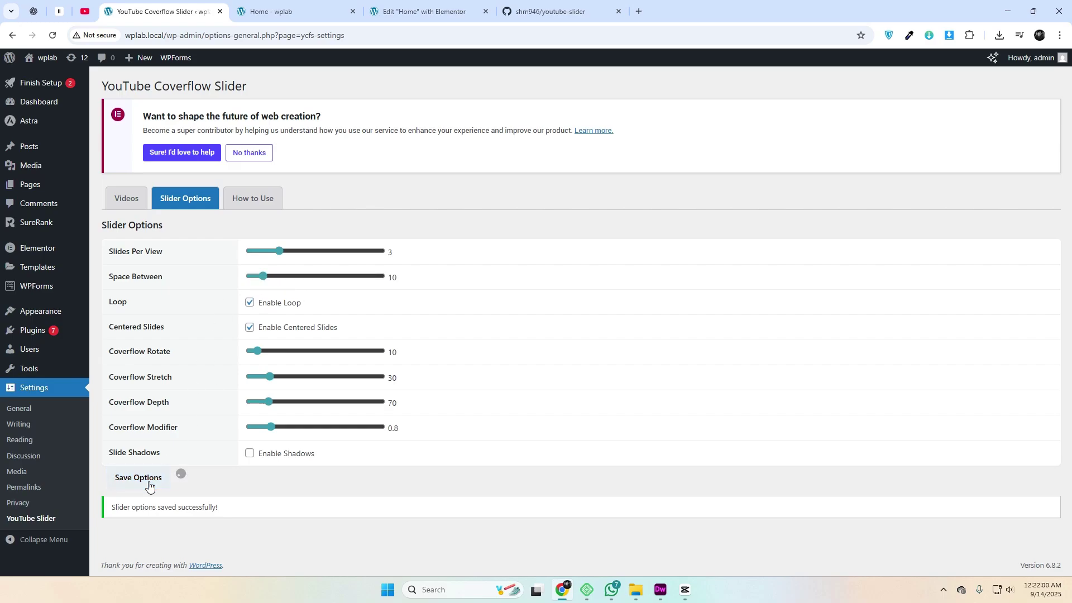
Reload the home page and check how the three-slide layout with reduced rotation and depth looks
{"action": "left_click", "coordinate": [268, 11]}
{"action": "left_click", "coordinate": [280, 40]}
{"action": "key", "text": "Return"}
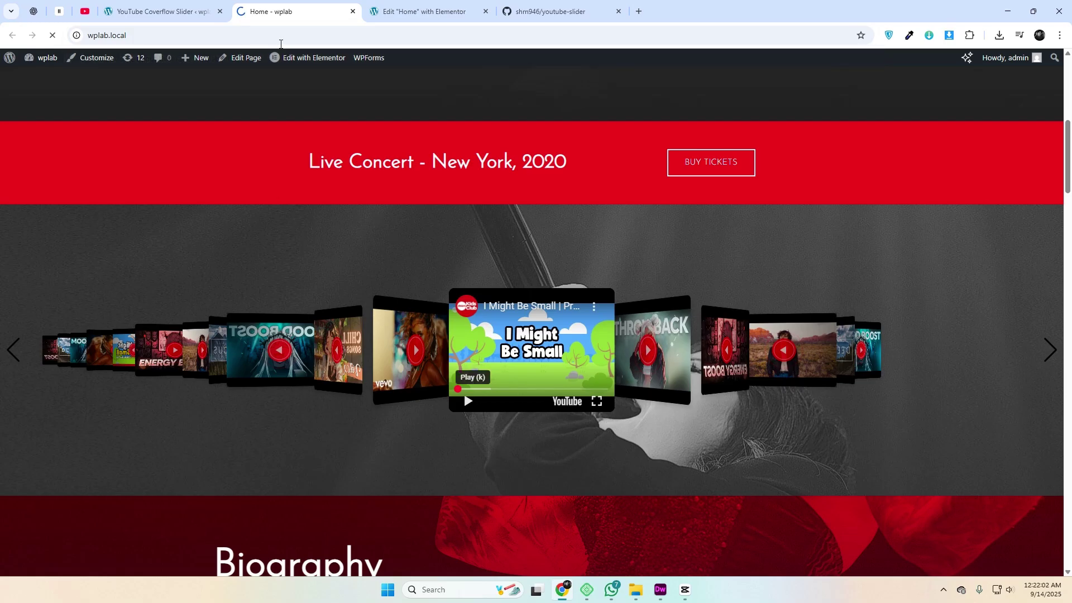
{"action": "scroll", "coordinate": [931, 270], "scroll_direction": "down", "scroll_amount": 10}
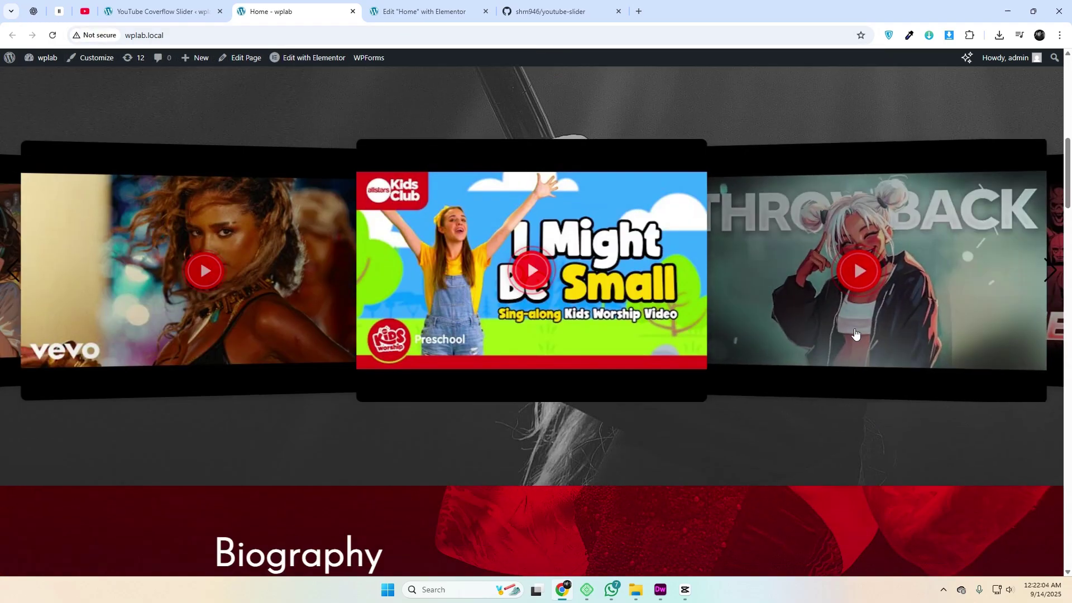